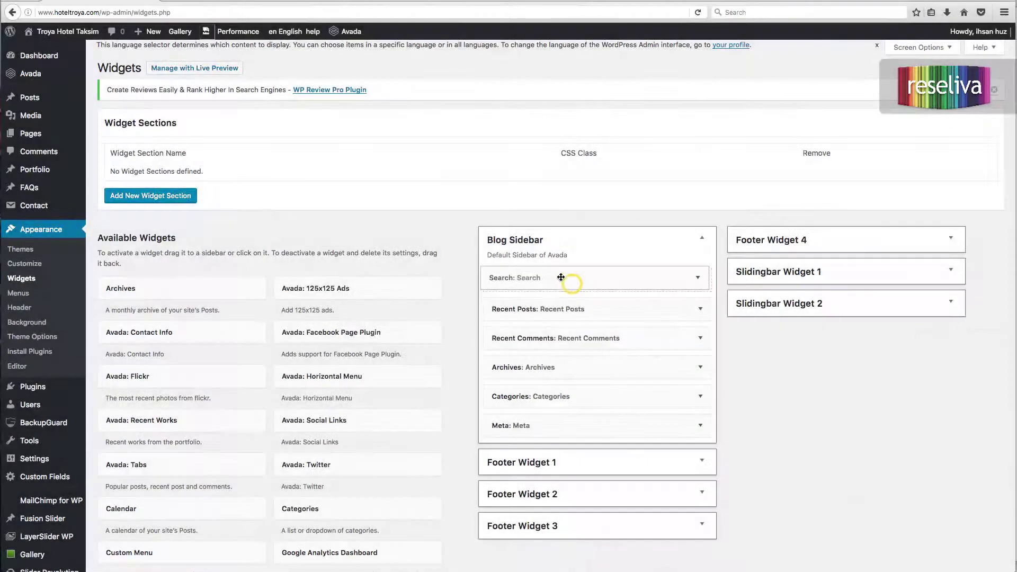
# Drag the Search widget out of the Blog Sidebar, then scroll the featured plugins on wordpress.org.
pyautogui.moveTo(572, 280); pyautogui.dragTo(345, 234)
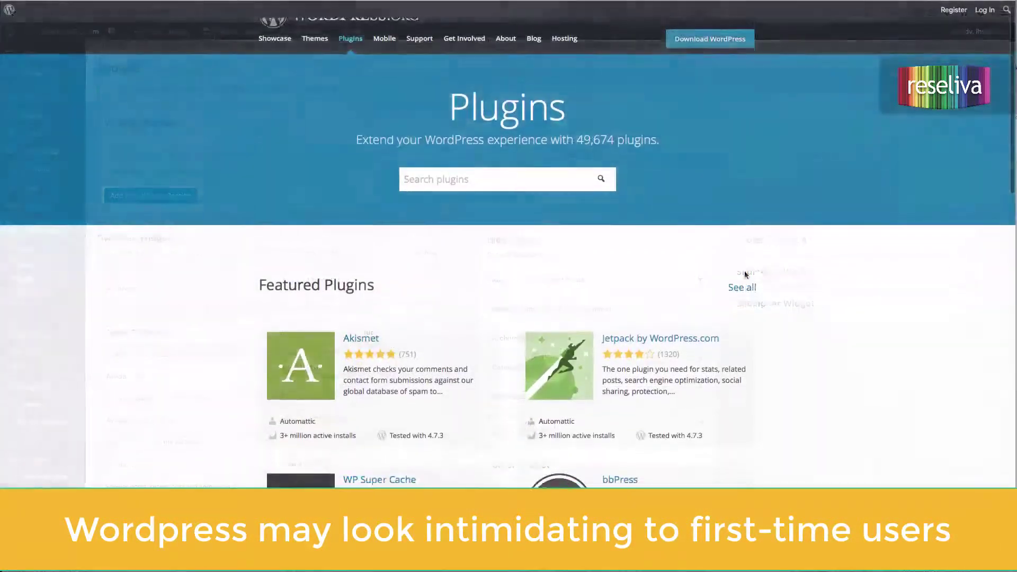
pyautogui.scroll(-1, 744, 270)
pyautogui.scroll(-3, 745, 272)
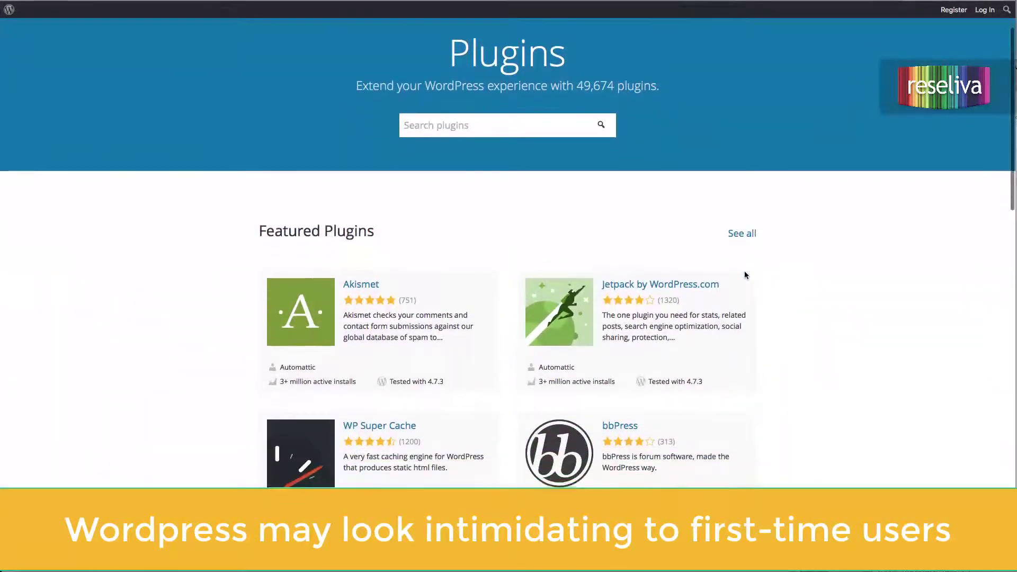
pyautogui.scroll(-3, 745, 274)
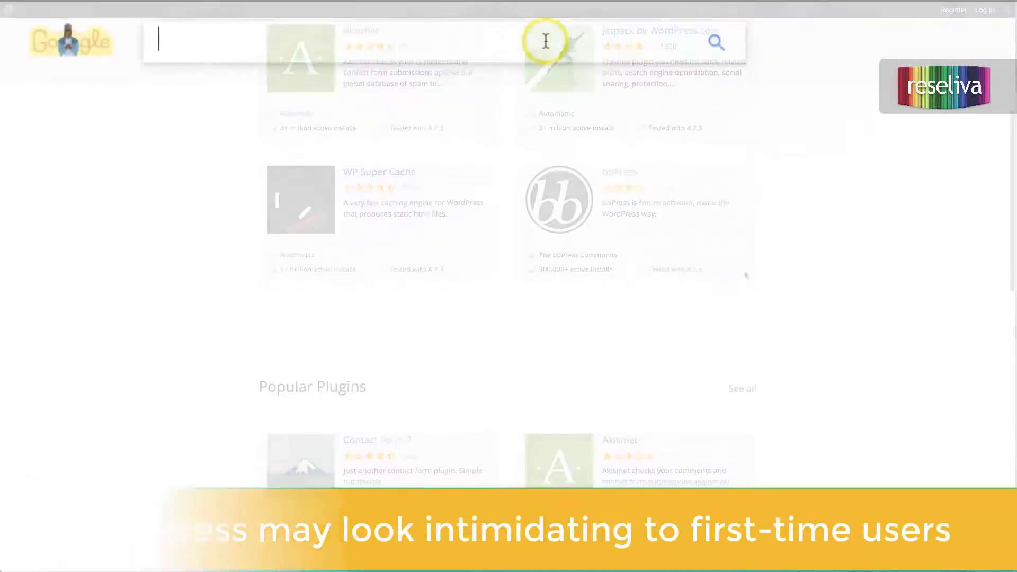
# Search Google for 'wordpress' and highlight the results count and search time.
pyautogui.write('wordpress')
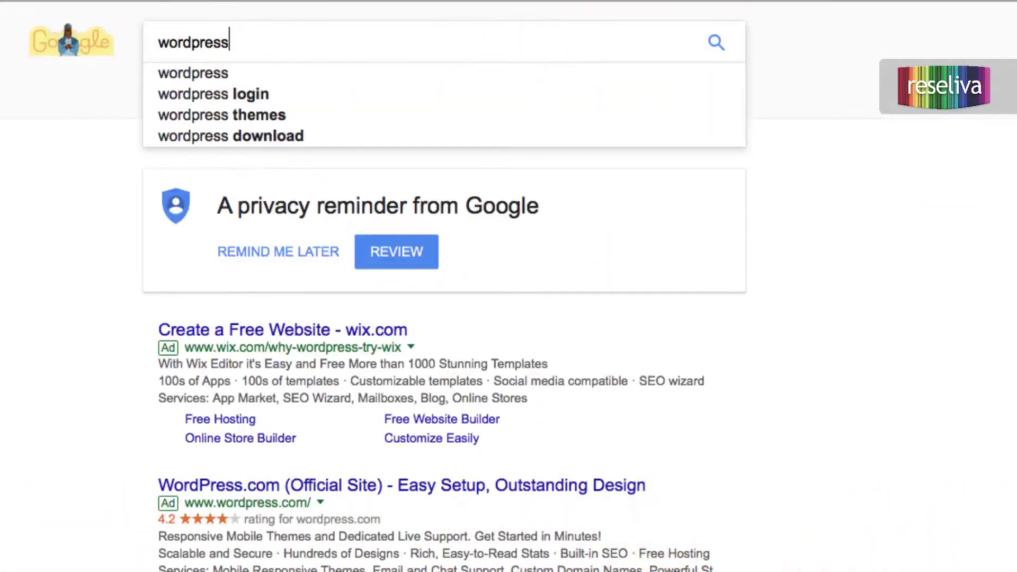
pyautogui.press('Return')
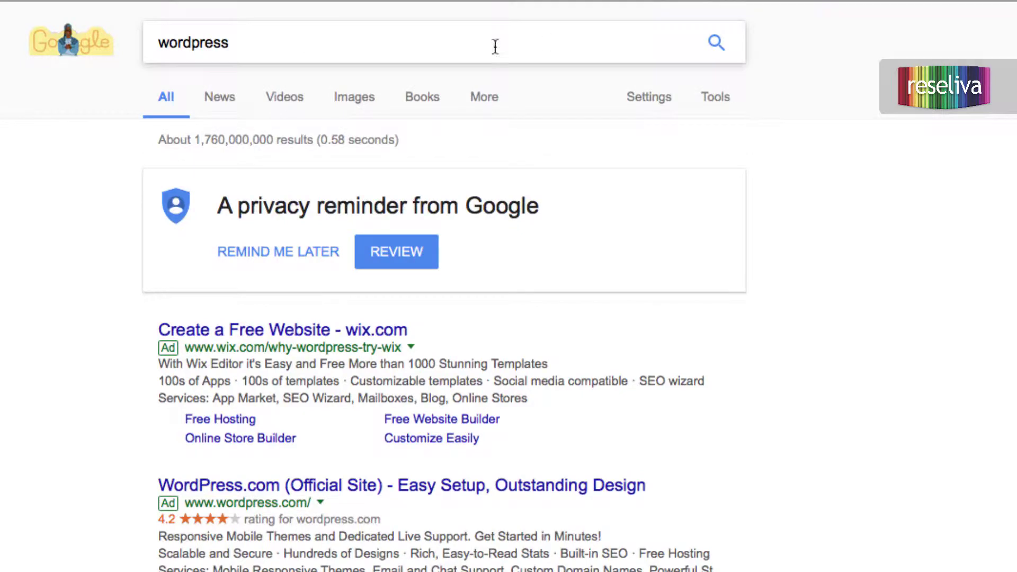
pyautogui.moveTo(157, 140); pyautogui.dragTo(296, 143)
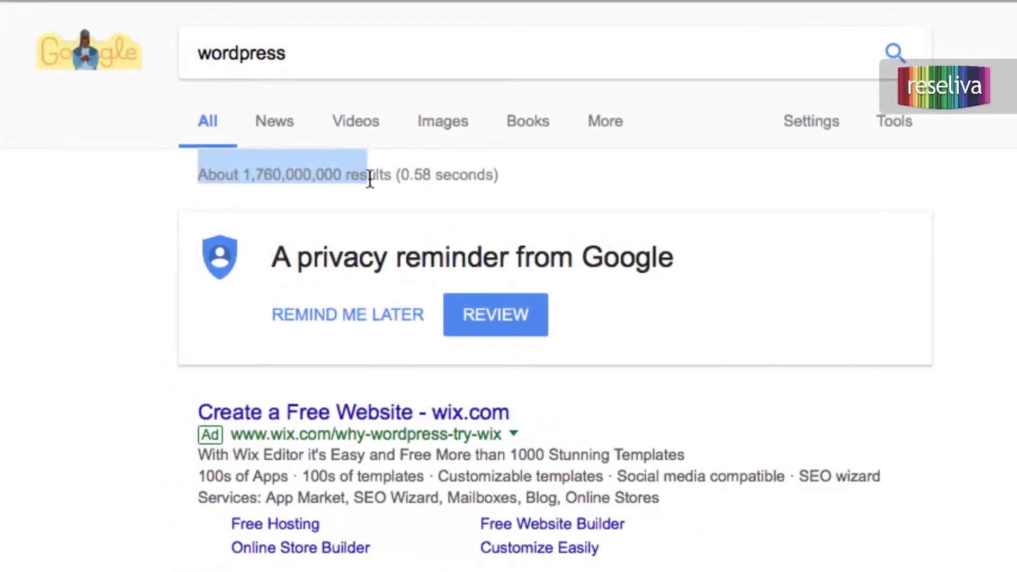
pyautogui.moveTo(424, 180); pyautogui.dragTo(506, 177)
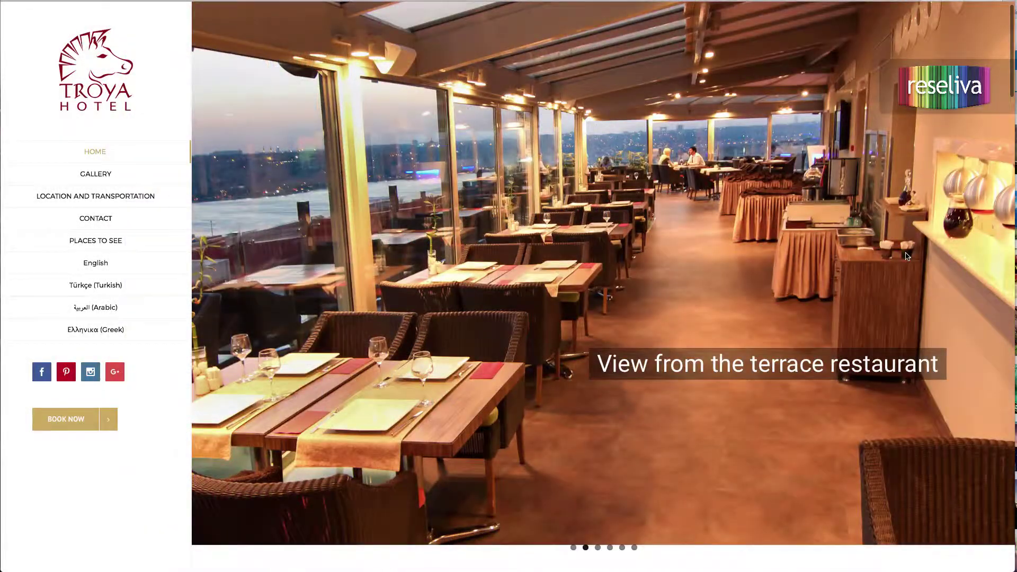
# Scroll the Troya Hotel homepage through Comfort & Location, Services, rooms and Offers & Special Deals.
pyautogui.scroll(-10, 906, 256)
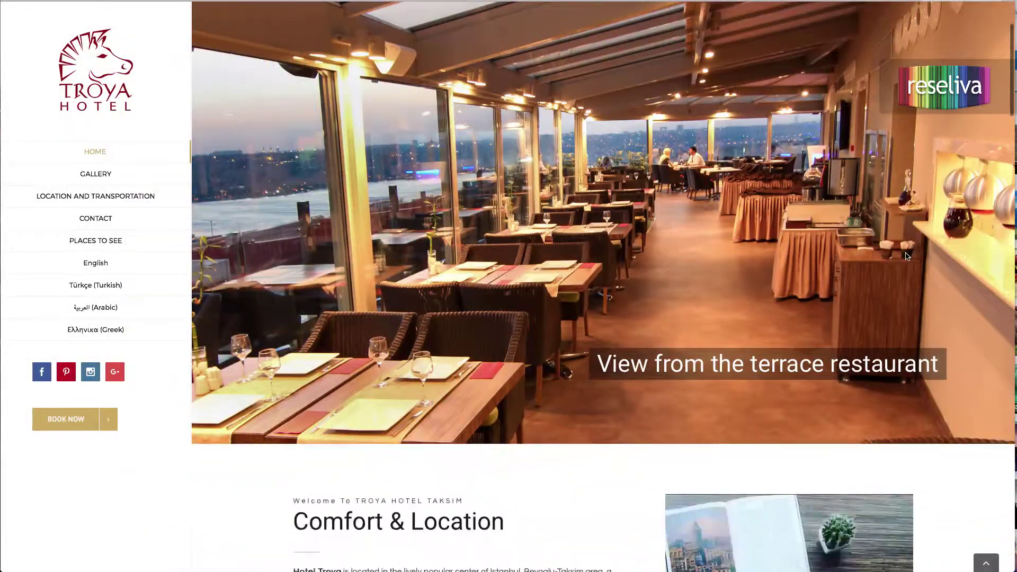
pyautogui.scroll(-10, 907, 256)
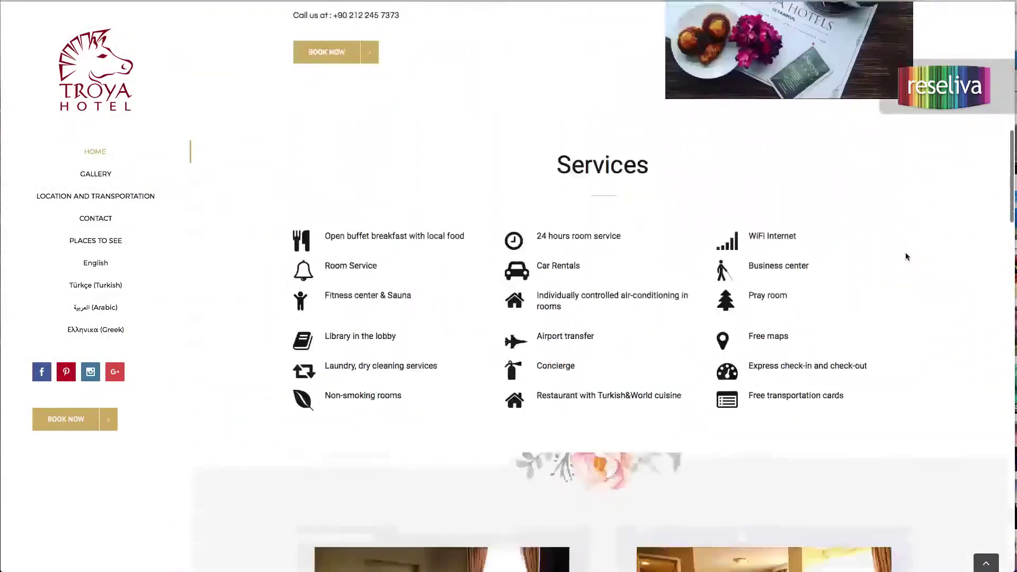
pyautogui.scroll(-10, 905, 256)
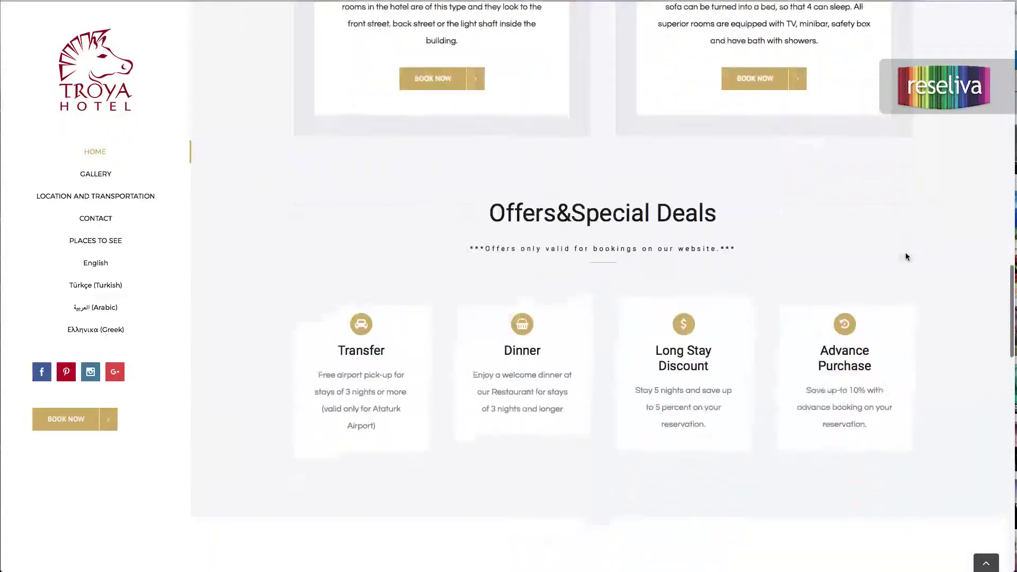
pyautogui.scroll(-5, 905, 252)
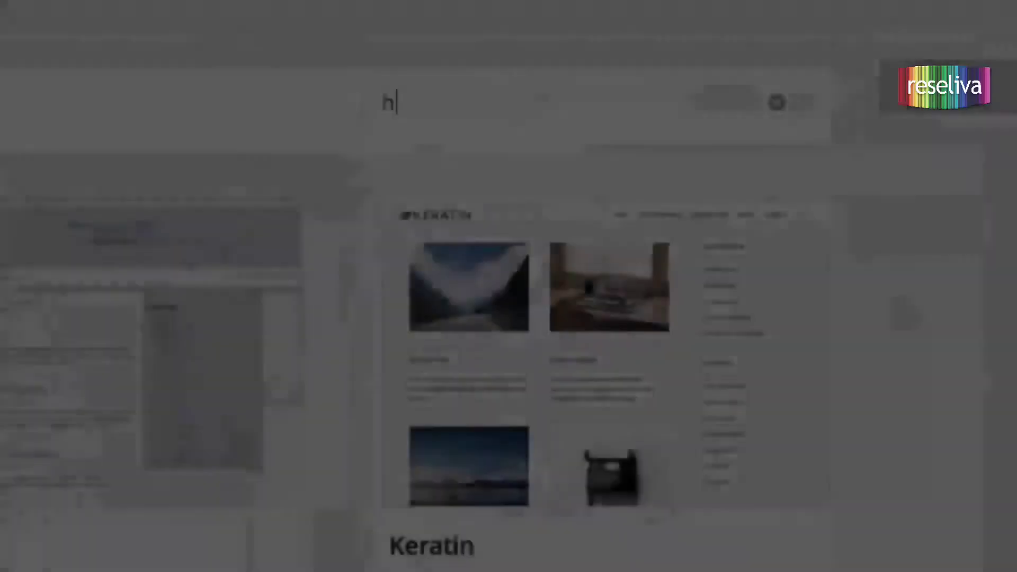
# Search themes for 'hotel', browse the popular themes grid, and open a theme's demo.
pyautogui.write('otel')
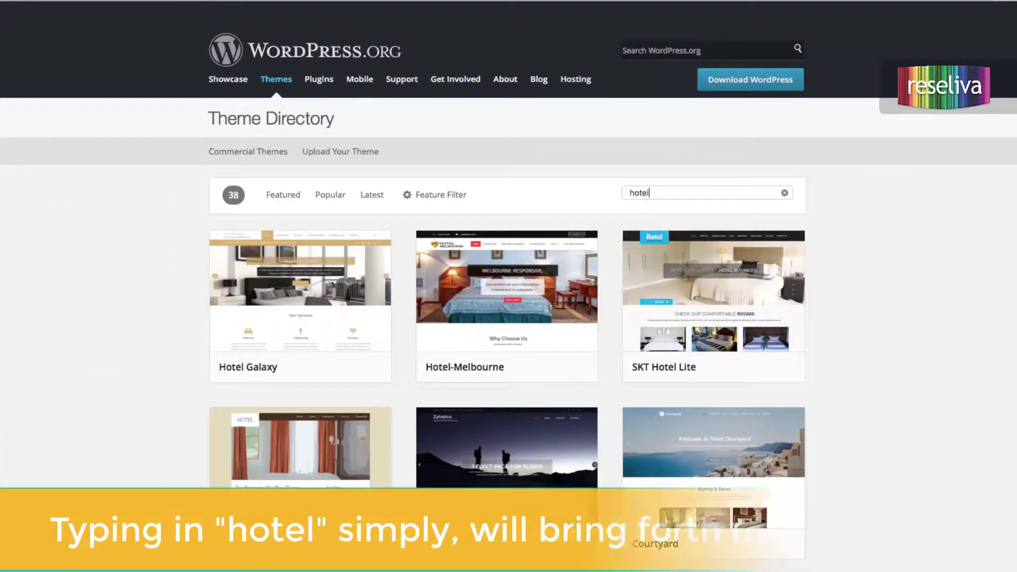
pyautogui.scroll(-5, 508, 297)
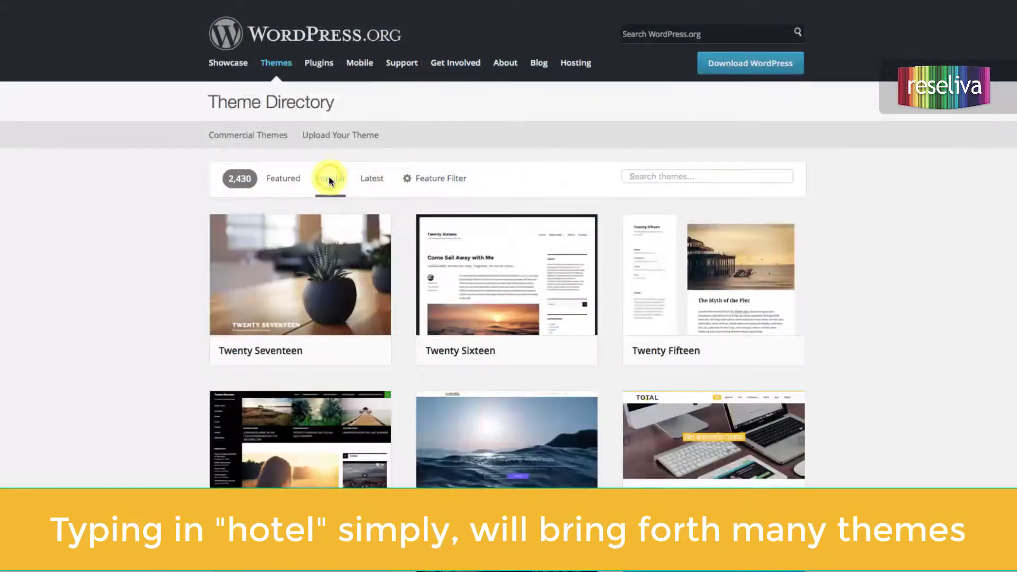
pyautogui.scroll(-3, 577, 193)
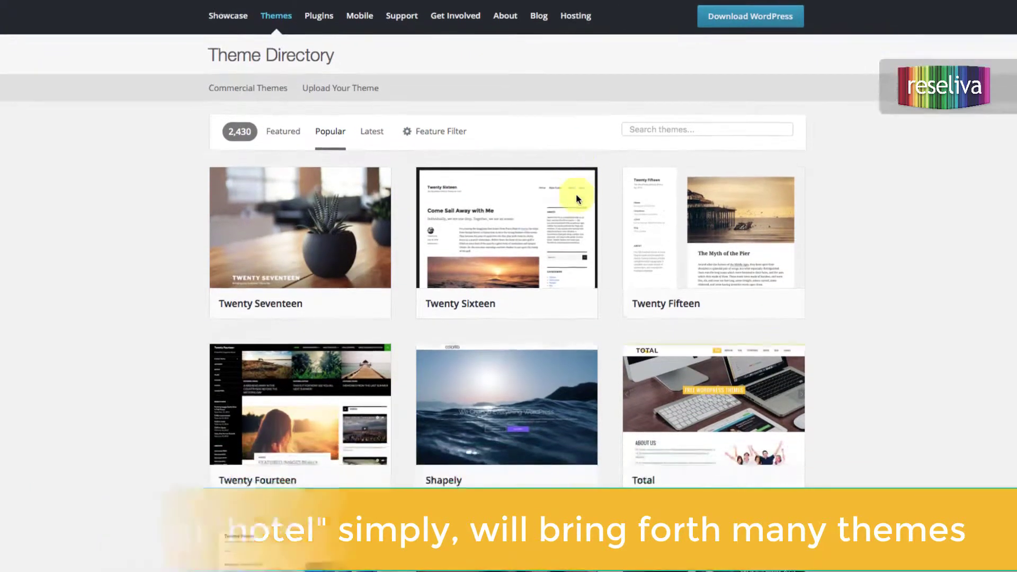
pyautogui.scroll(-5, 576, 198)
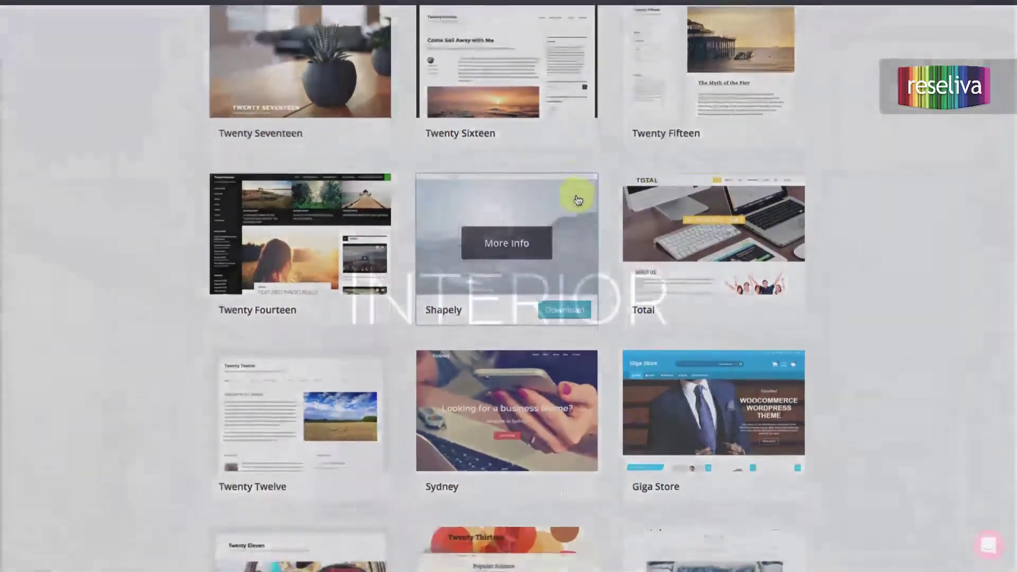
pyautogui.click(509, 548)
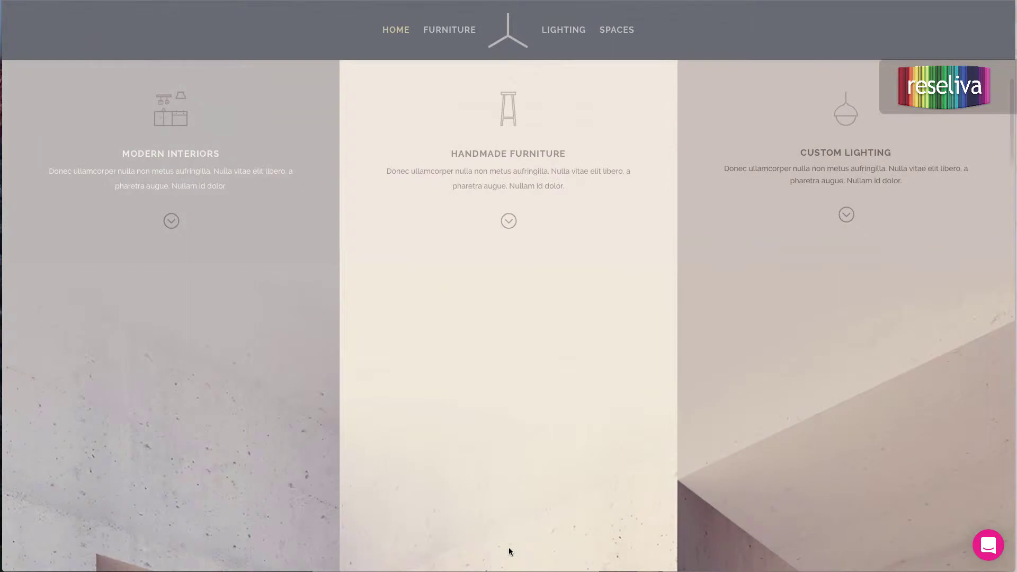
# Jump to the demo's Handmade Furniture section and scroll toward Modern Lighting.
pyautogui.click(509, 221)
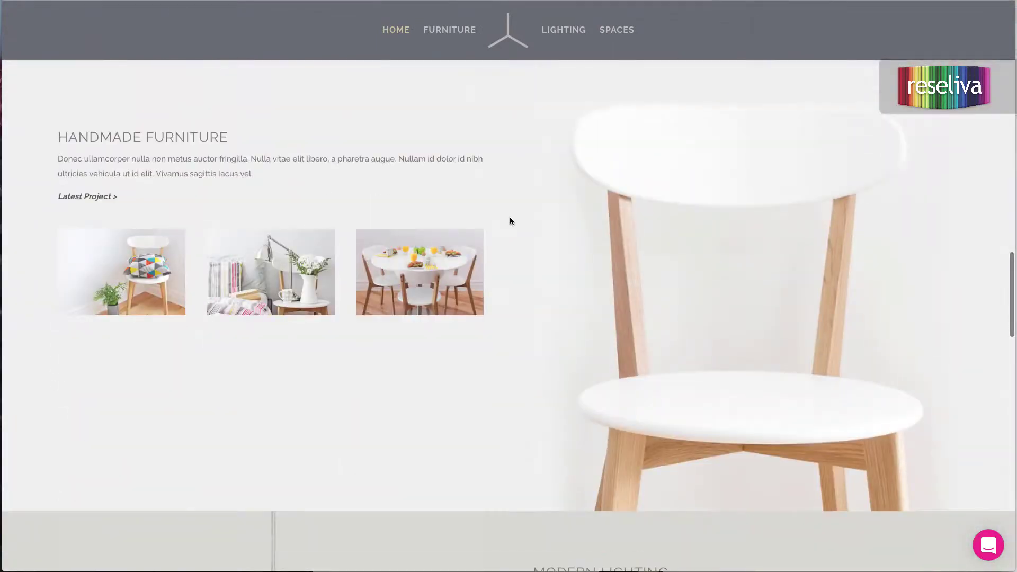
pyautogui.scroll(-6, 514, 392)
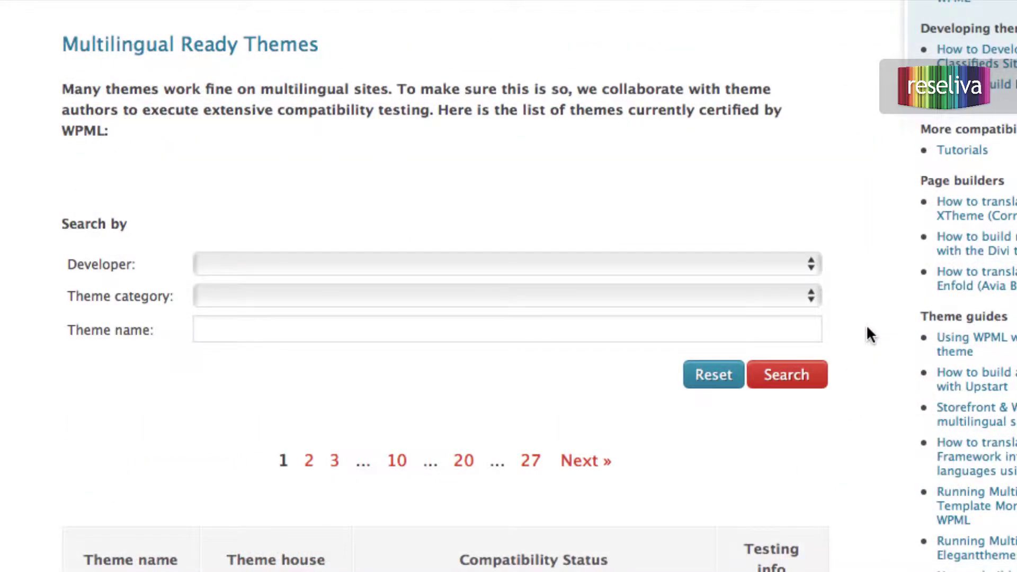
# Review WPML's certified multilingual themes table, then enter 'multilanguage' in the WordPress.org plugin search.
pyautogui.scroll(-6, 866, 324)
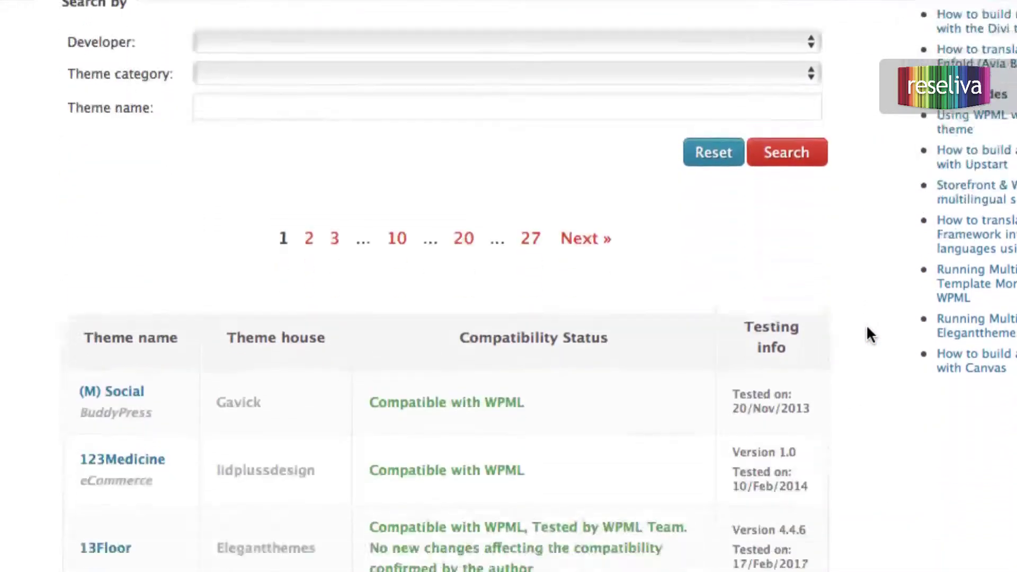
pyautogui.scroll(-10, 866, 325)
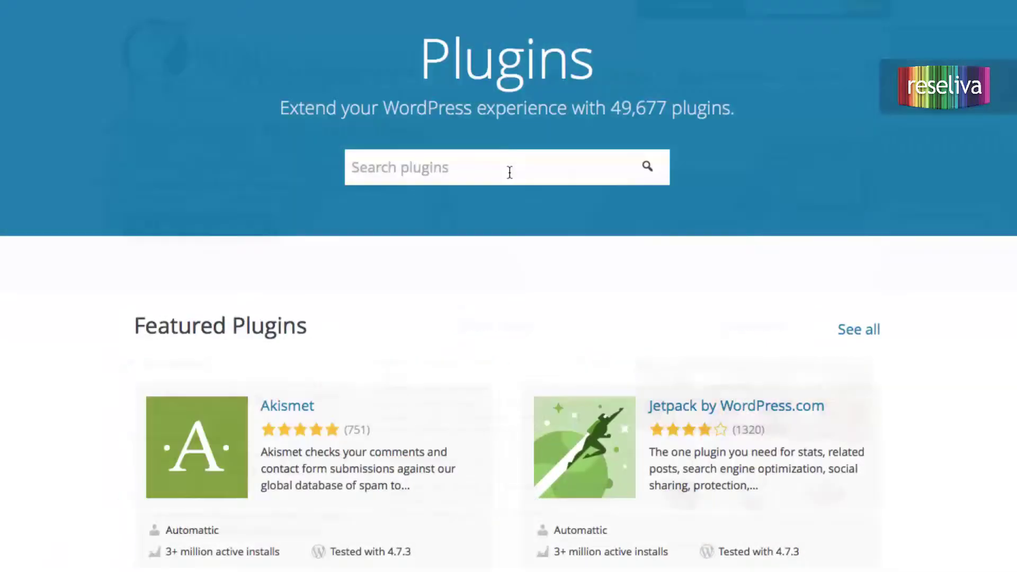
pyautogui.click(506, 170)
pyautogui.write('mu')
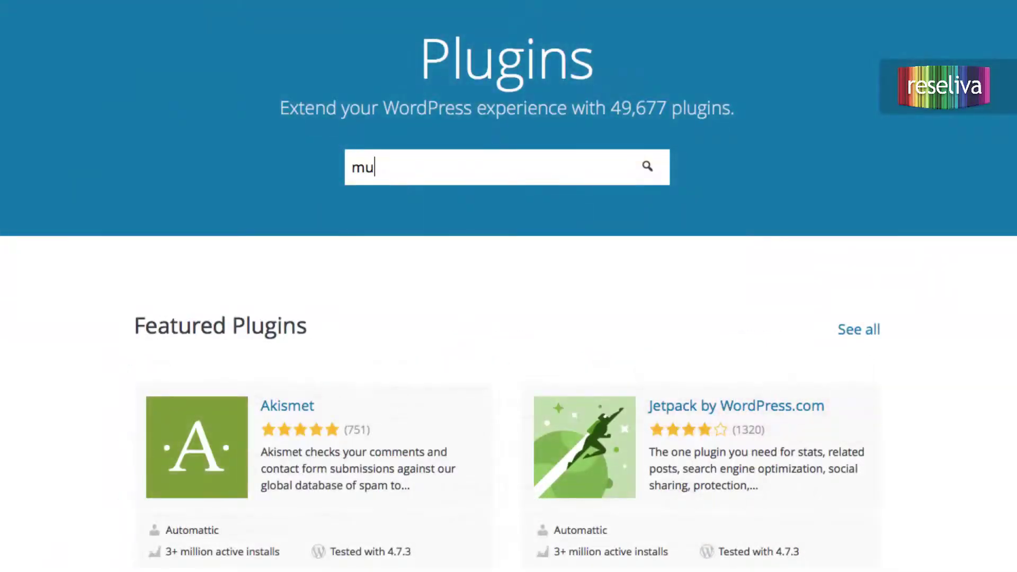
pyautogui.write('ltilanguage')
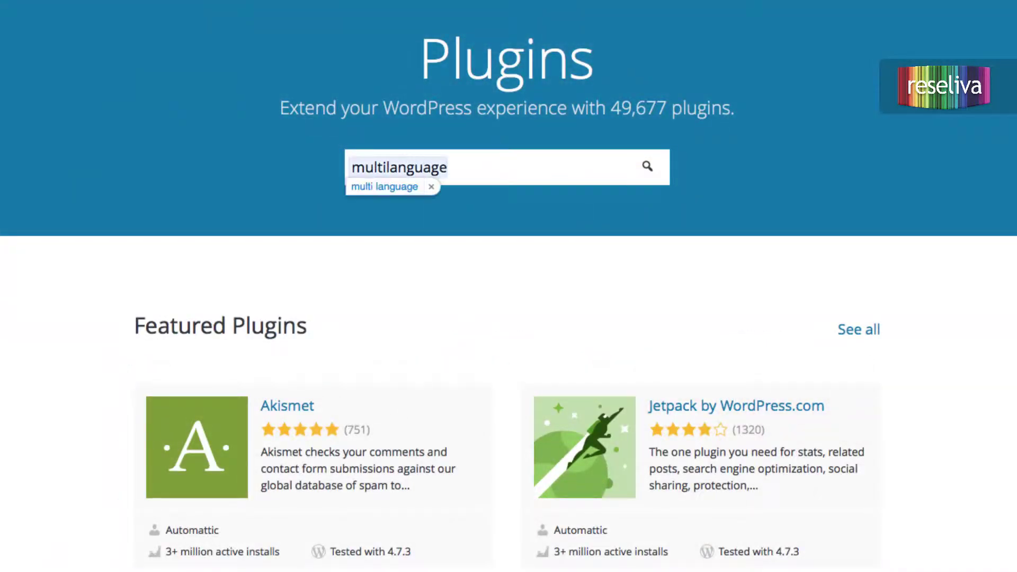
# Submit the 'multilanguage' plugin search to list matching plugins.
pyautogui.press('Return')
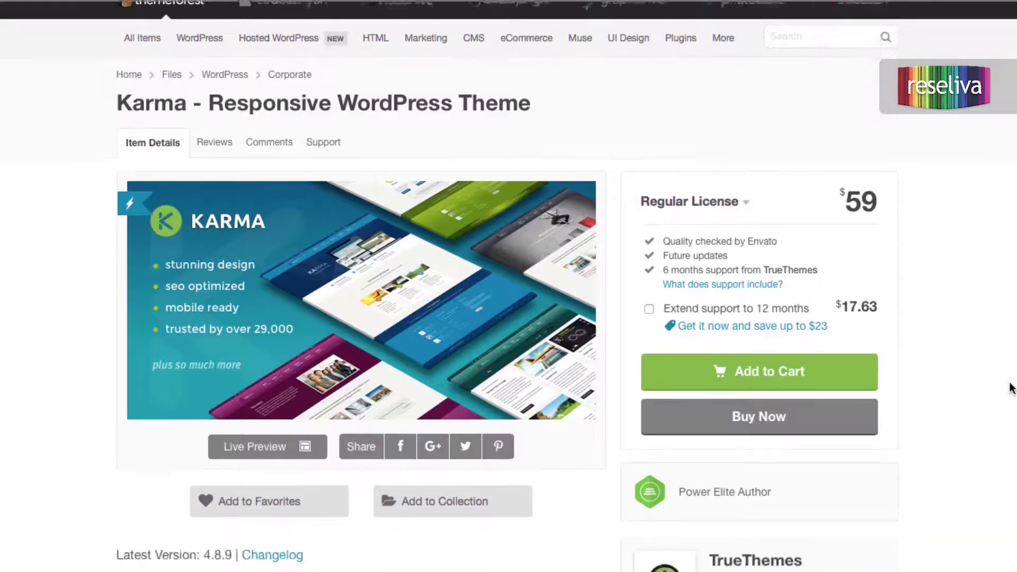
# Search the ThemeForest marketplace for 'multilanguage' themes.
pyautogui.scroll(-3, 1009, 384)
pyautogui.scroll(-8, 509, 286)
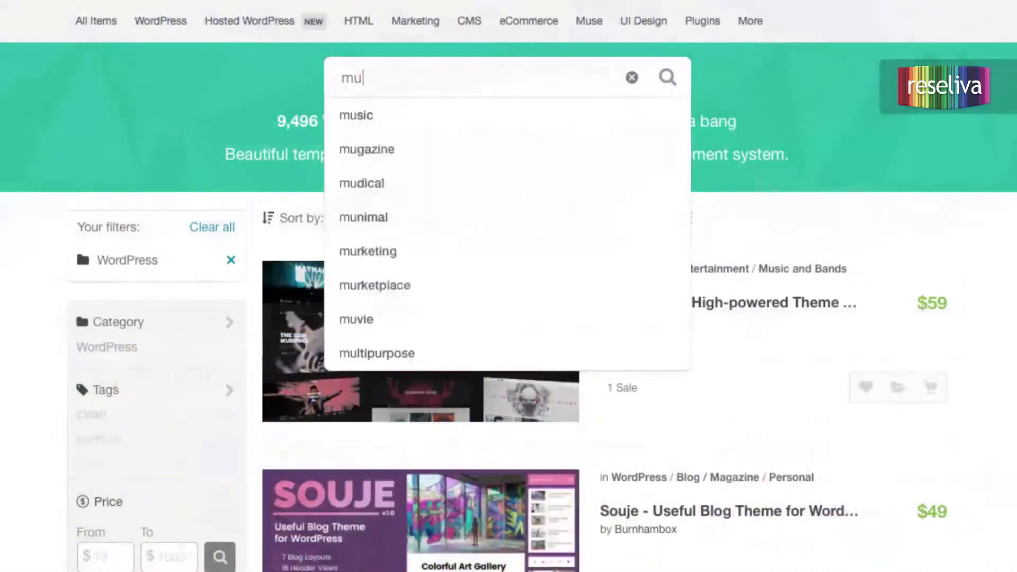
pyautogui.write('ltilanguage')
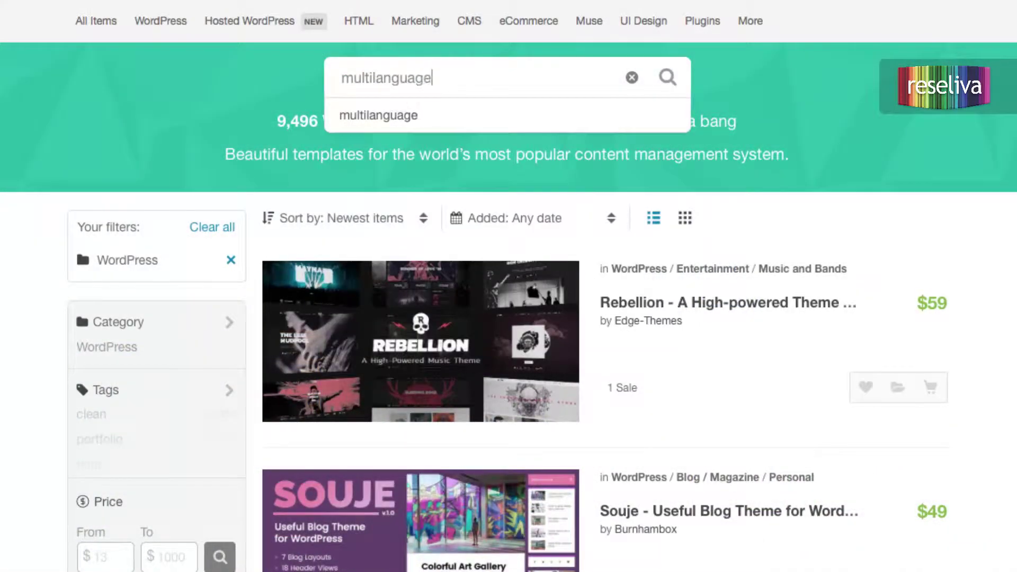
pyautogui.press('Return')
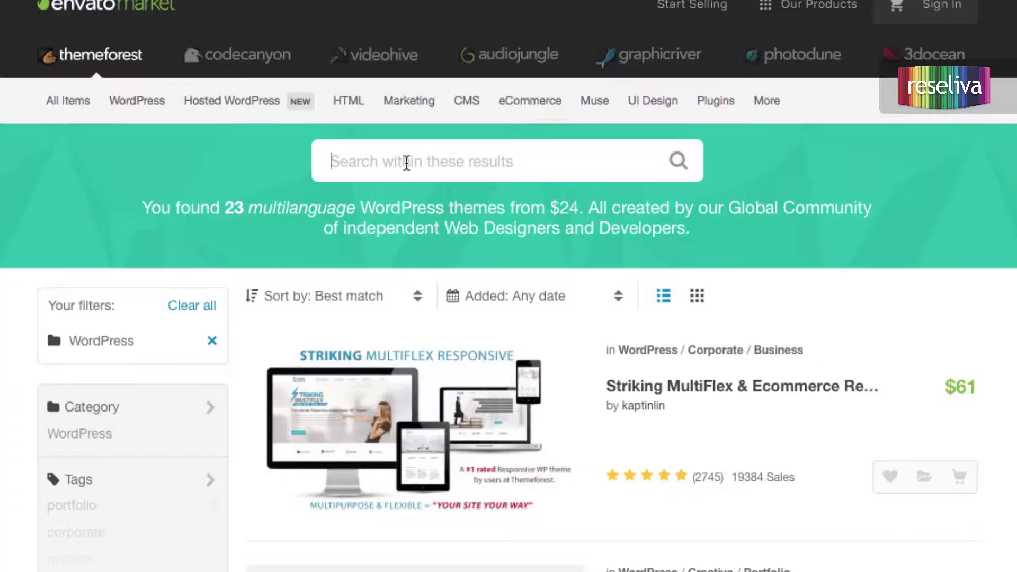
# Find 'rtl' WordPress themes, check the BizPro Business Theme + RTL page, then view Hotel Galaxy details.
pyautogui.write('rtl')
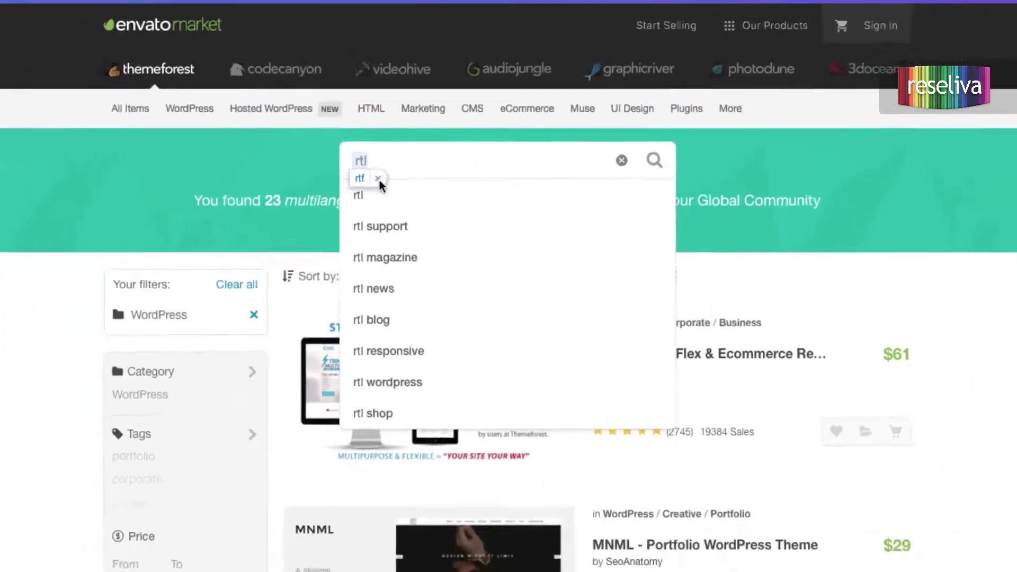
pyautogui.click(403, 182)
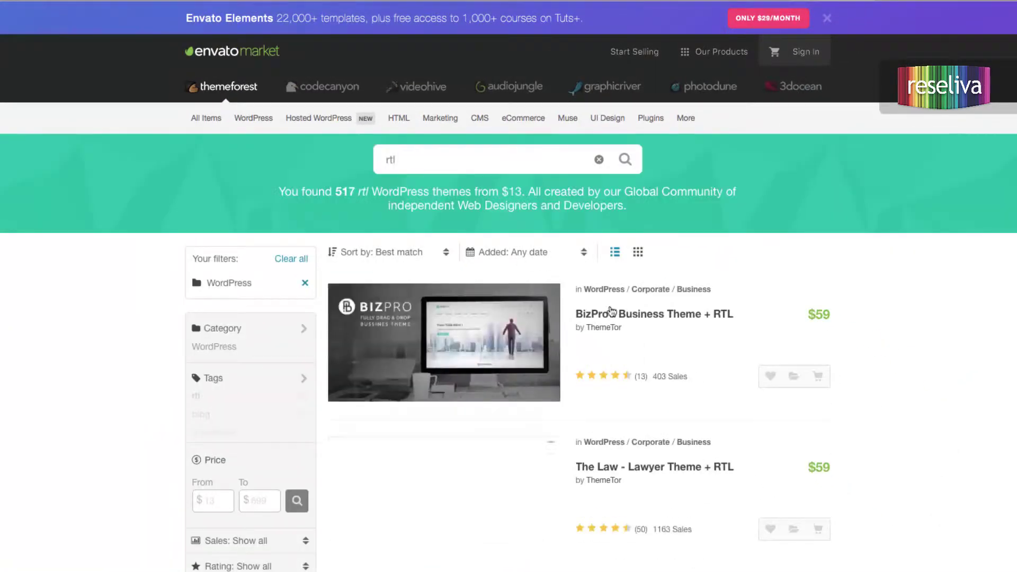
pyautogui.click(683, 316)
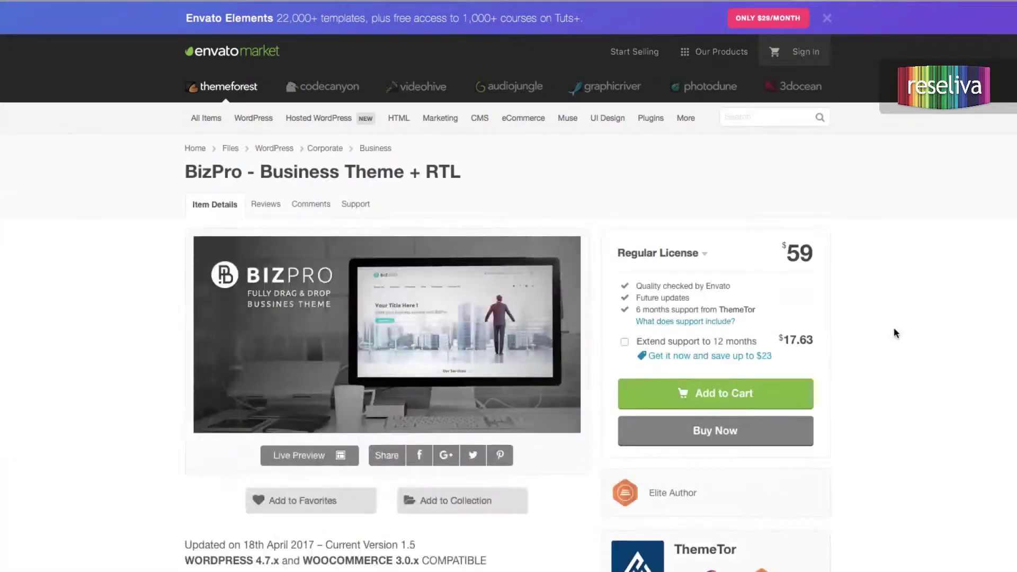
pyautogui.scroll(-15, 894, 328)
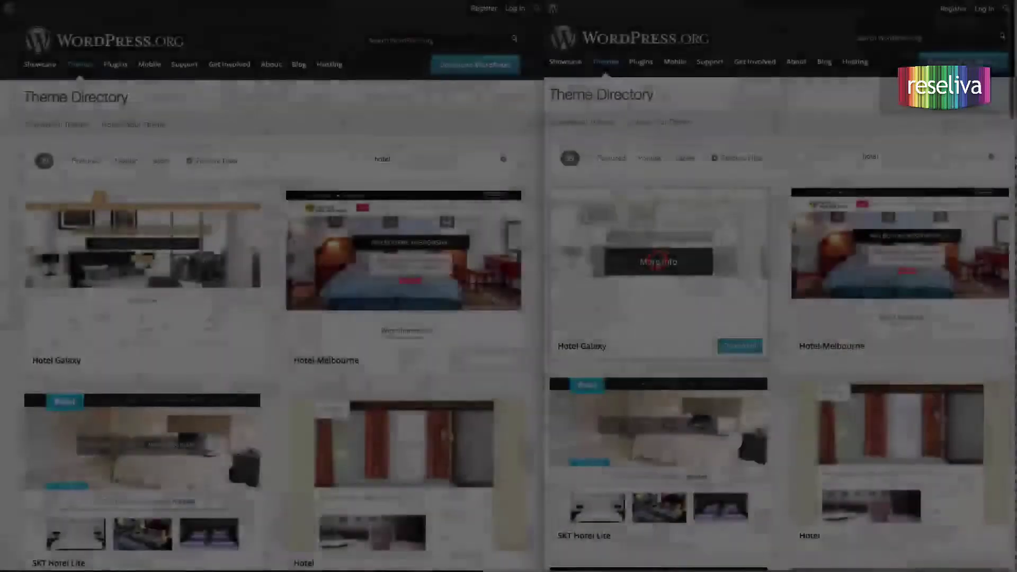
pyautogui.click(658, 261)
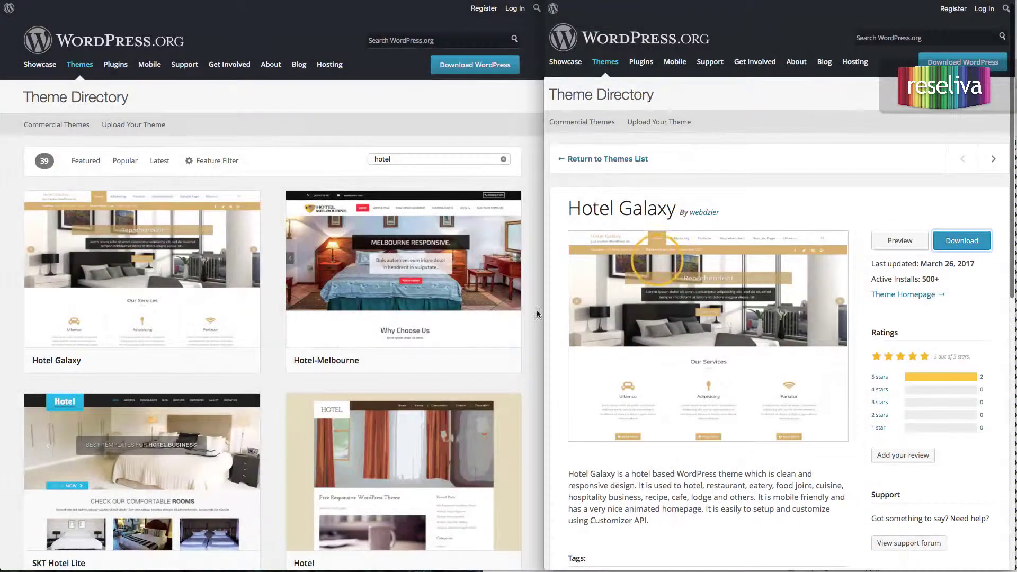
# Open the Hotel-Melbourne theme's details and scroll through them.
pyautogui.click(444, 366)
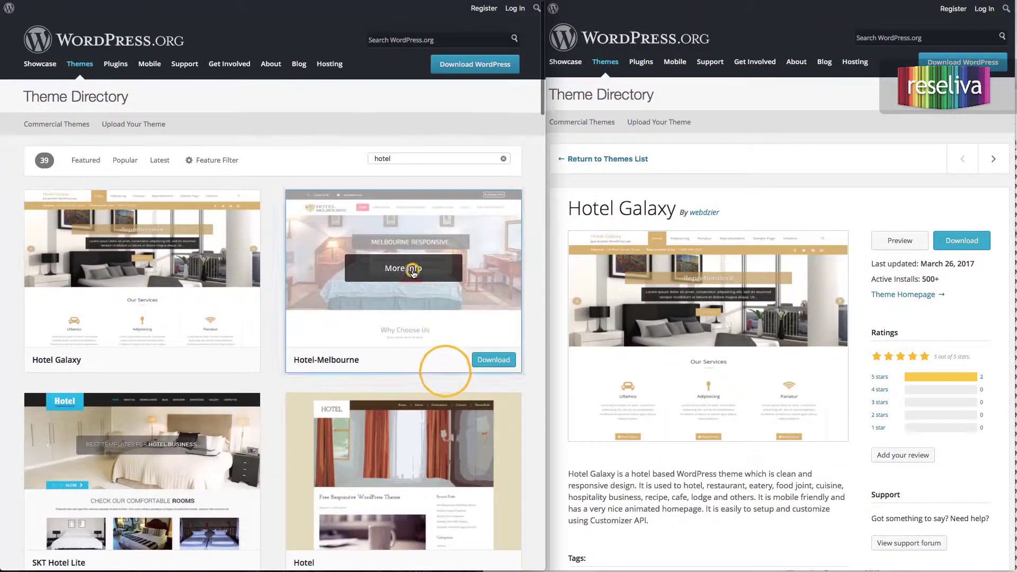
pyautogui.scroll(-5, 460, 281)
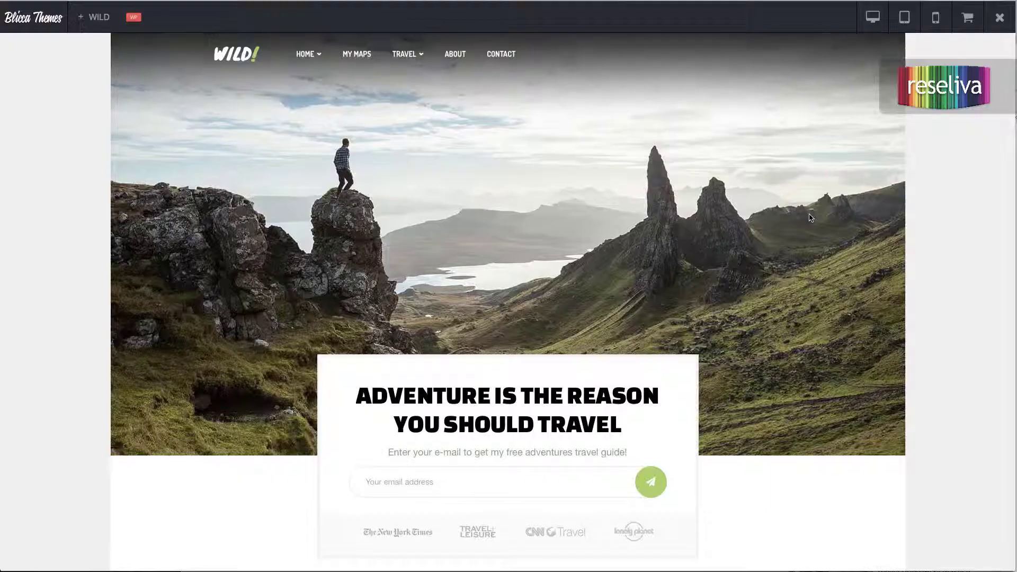
pyautogui.scroll(-7, 809, 218)
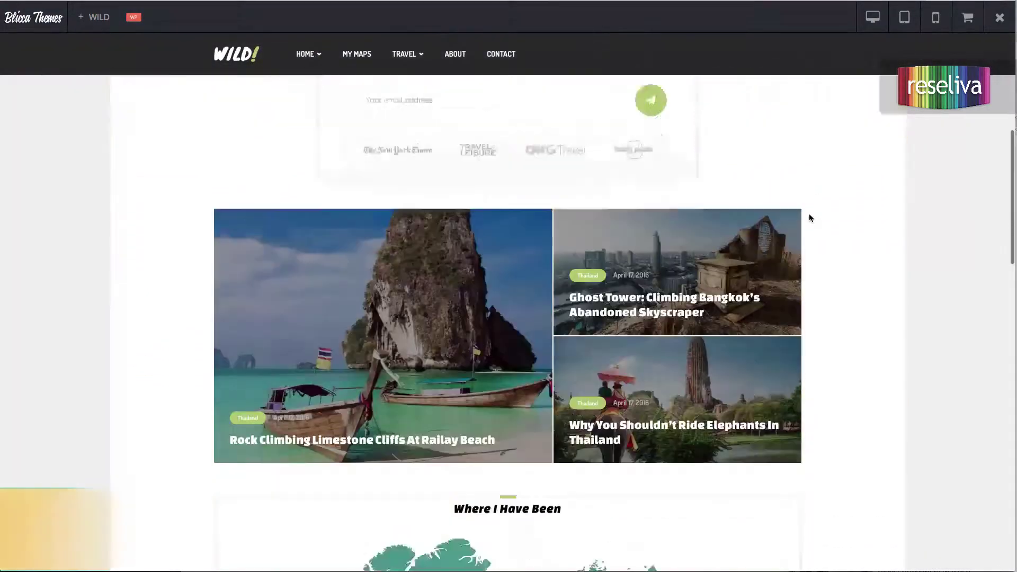
pyautogui.scroll(-15, 808, 217)
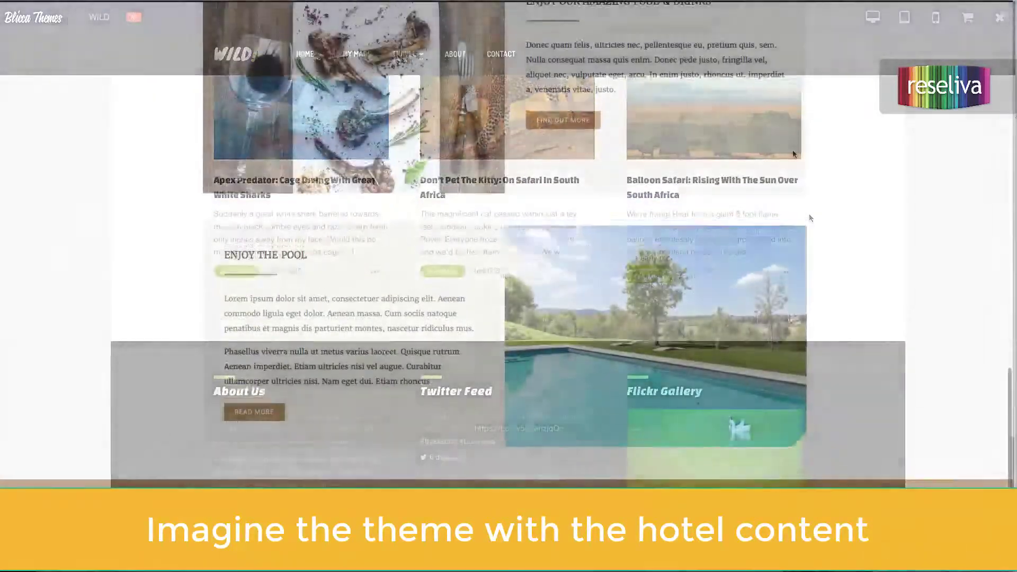
pyautogui.scroll(6, 794, 154)
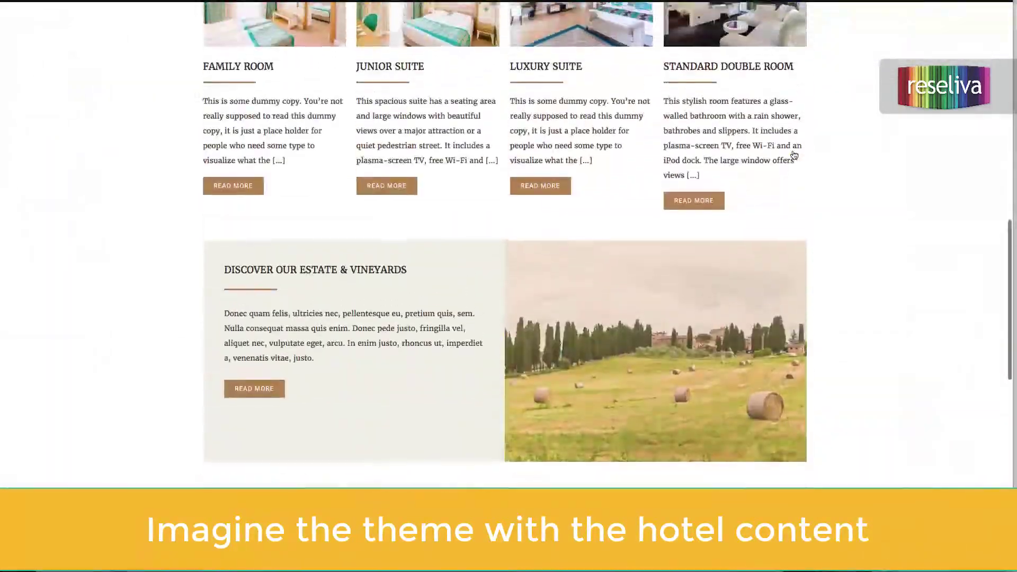
pyautogui.scroll(15, 794, 154)
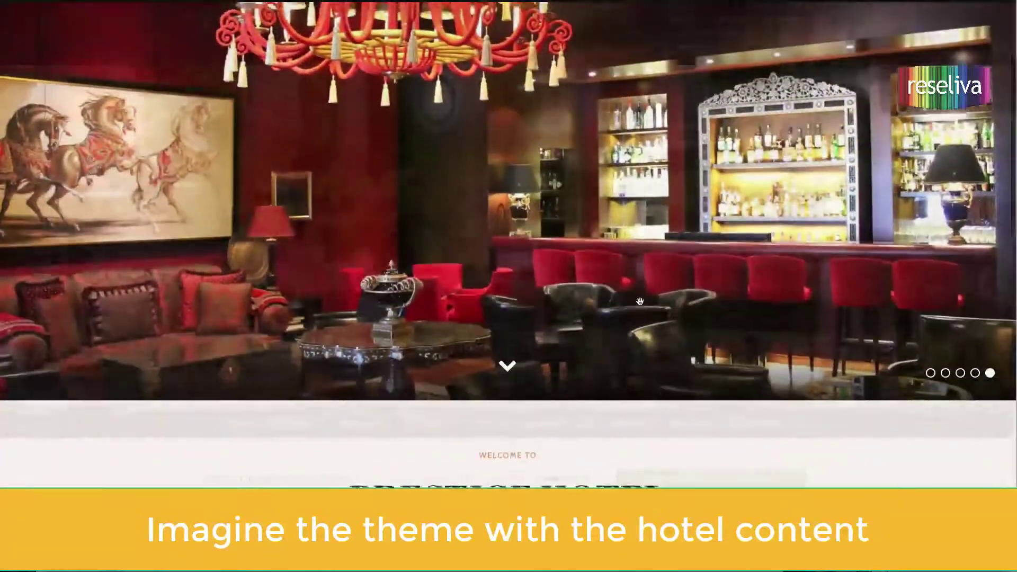
pyautogui.scroll(-8, 640, 300)
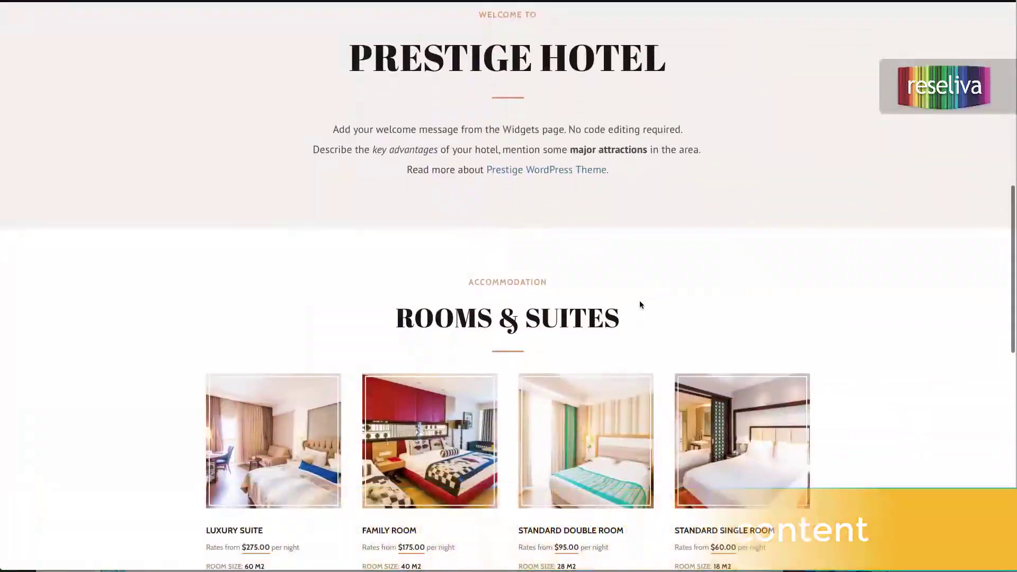
pyautogui.scroll(-12, 640, 300)
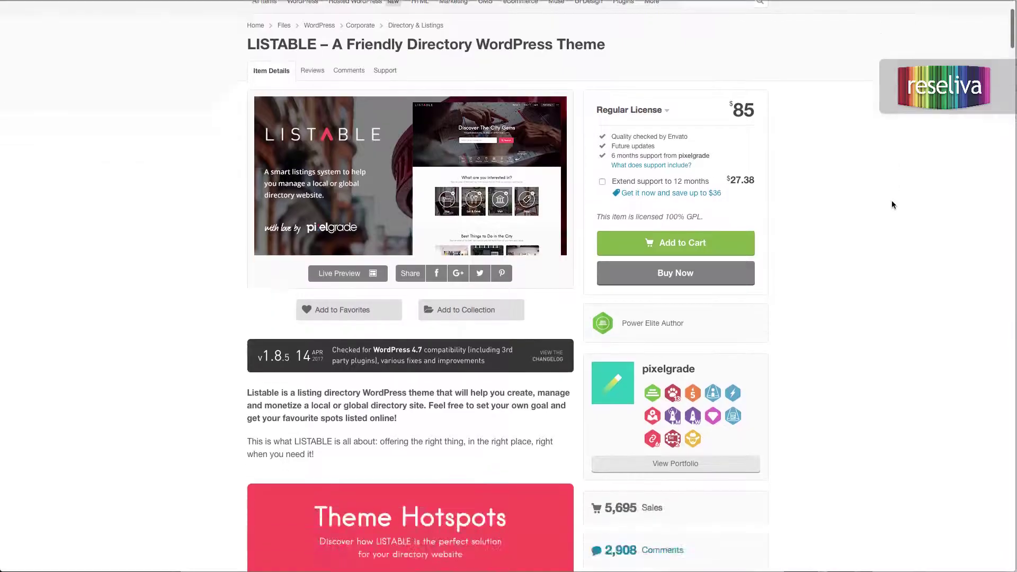
pyautogui.scroll(-10, 892, 202)
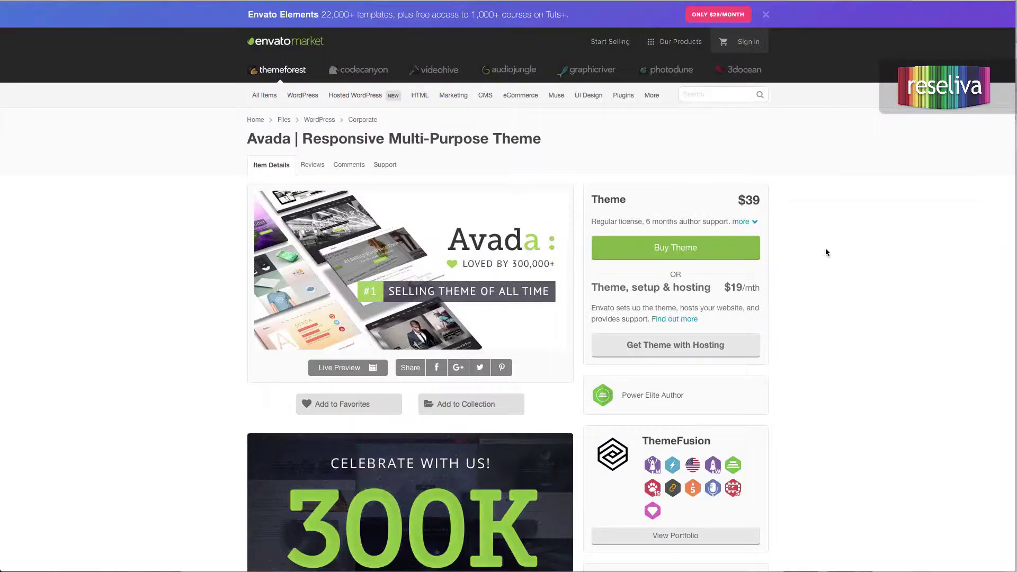
pyautogui.scroll(-5, 825, 252)
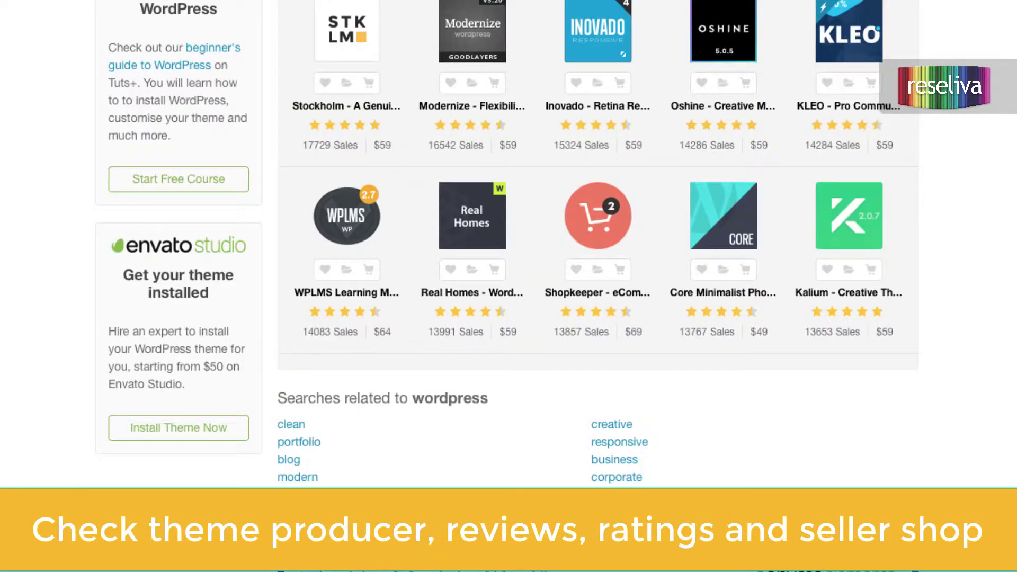
pyautogui.scroll(10, 506, 243)
pyautogui.scroll(10, 508, 286)
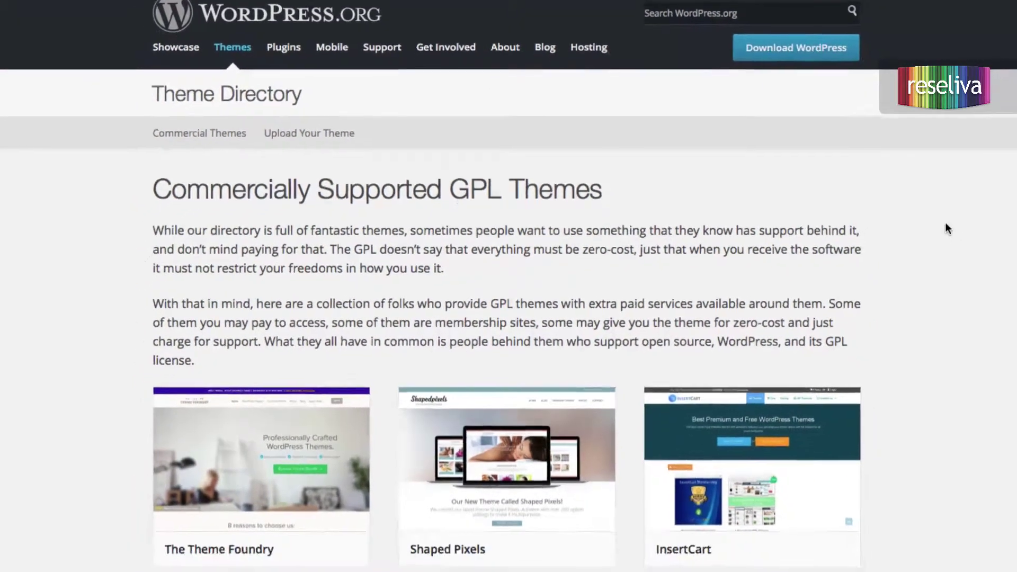
pyautogui.scroll(-10, 509, 286)
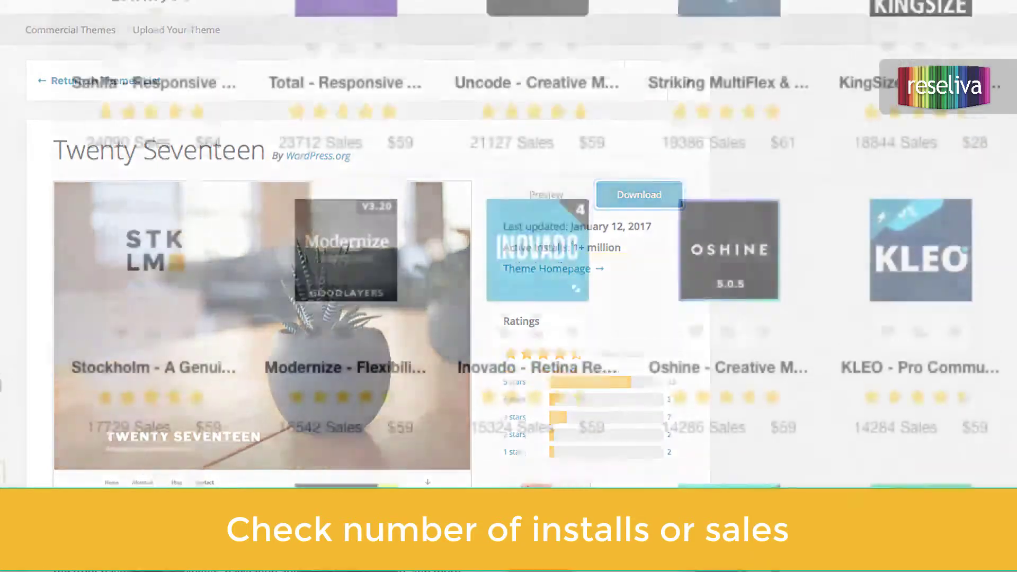
pyautogui.scroll(15, 509, 286)
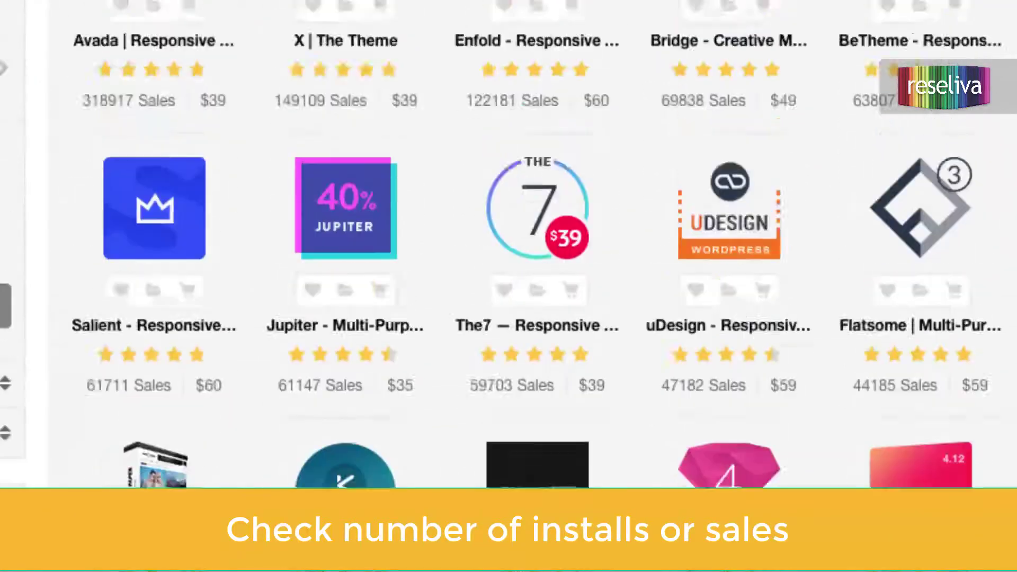
pyautogui.scroll(4, 509, 286)
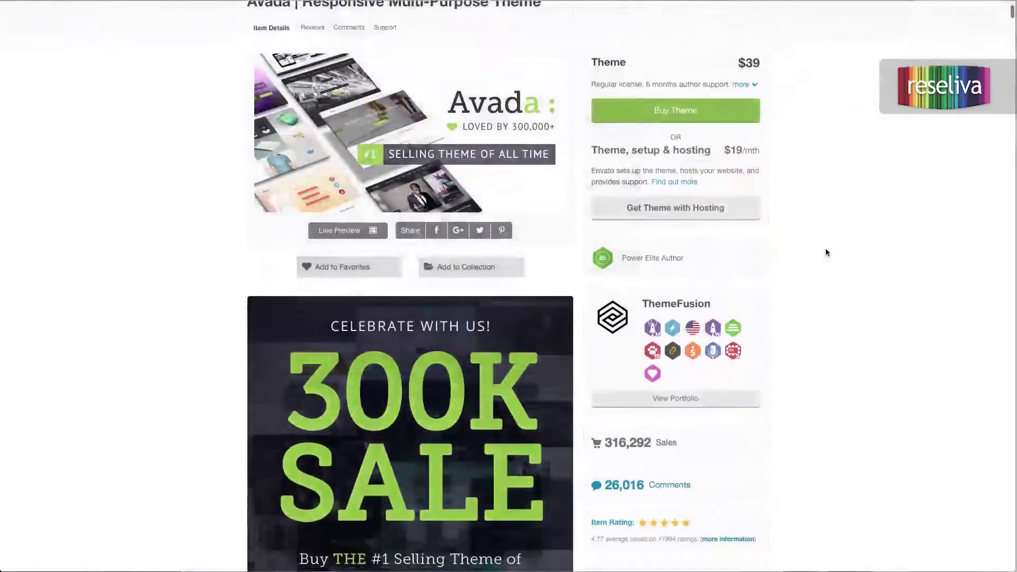
pyautogui.scroll(-2, 825, 252)
pyautogui.scroll(-1, 826, 252)
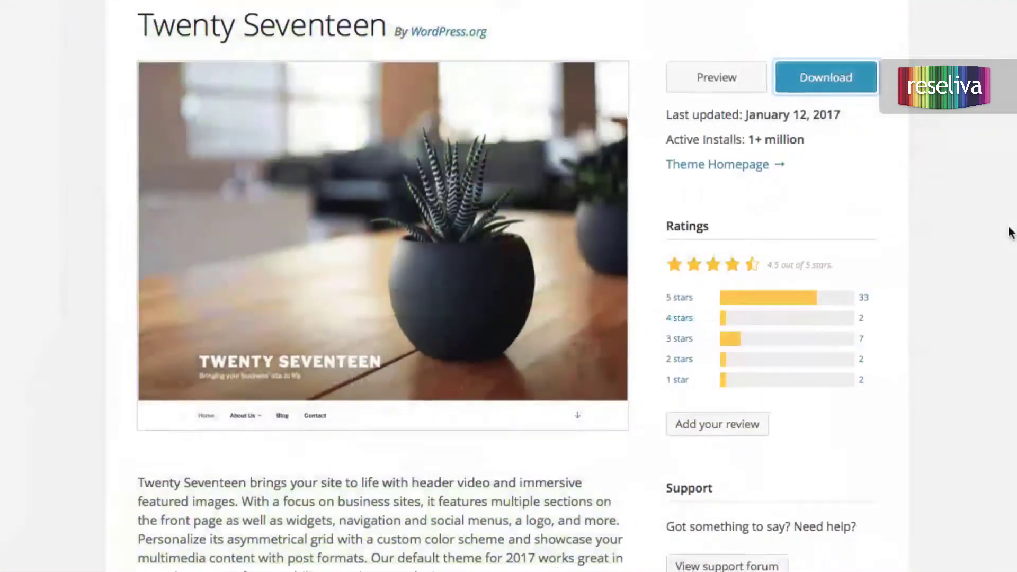
pyautogui.scroll(-3, 1008, 229)
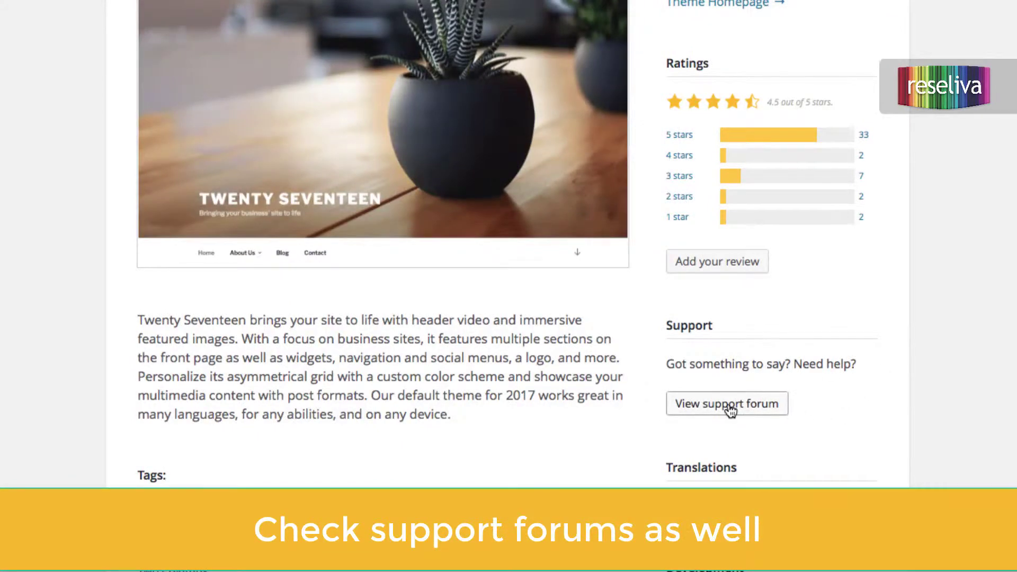
# Open the Twenty Seventeen support forum, then read the theme frameworks article and Genesis page.
pyautogui.click(729, 404)
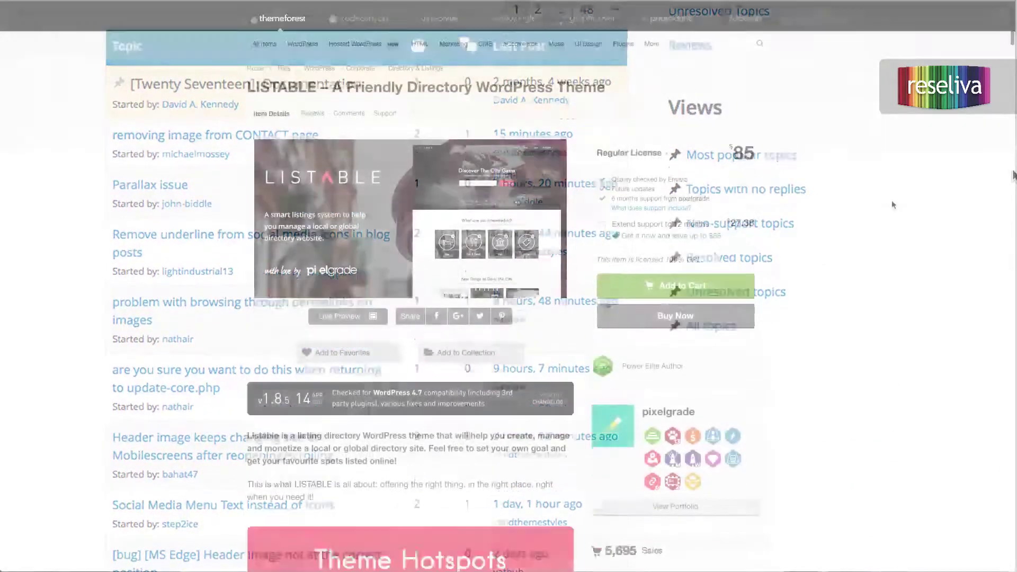
pyautogui.scroll(-10, 891, 200)
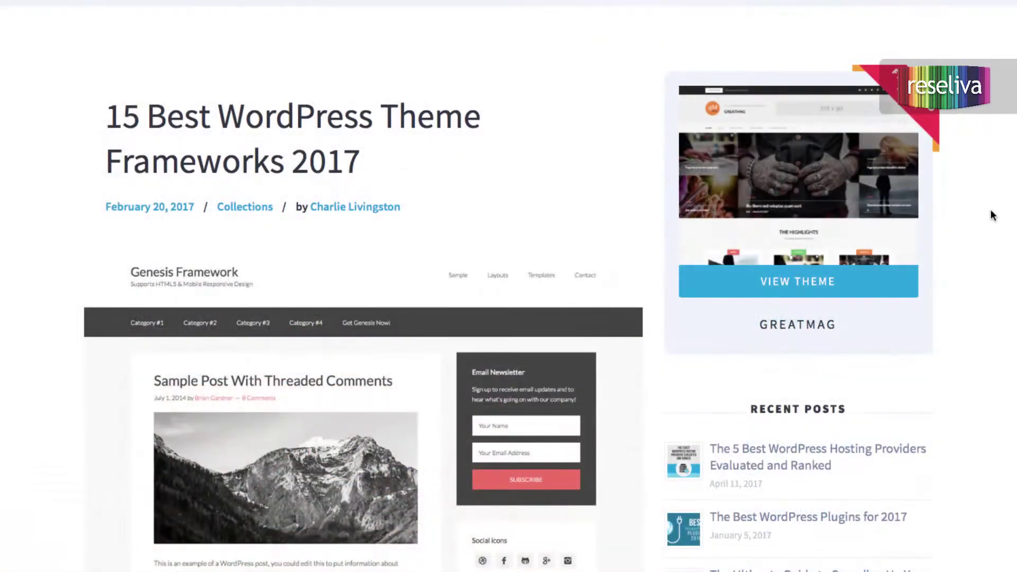
pyautogui.scroll(-15, 991, 214)
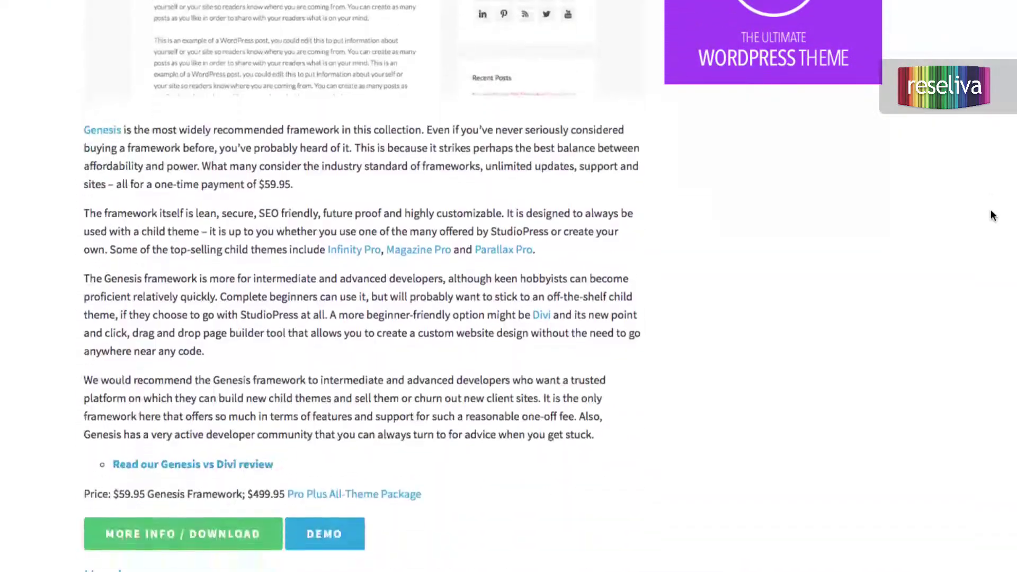
pyautogui.scroll(-20, 991, 212)
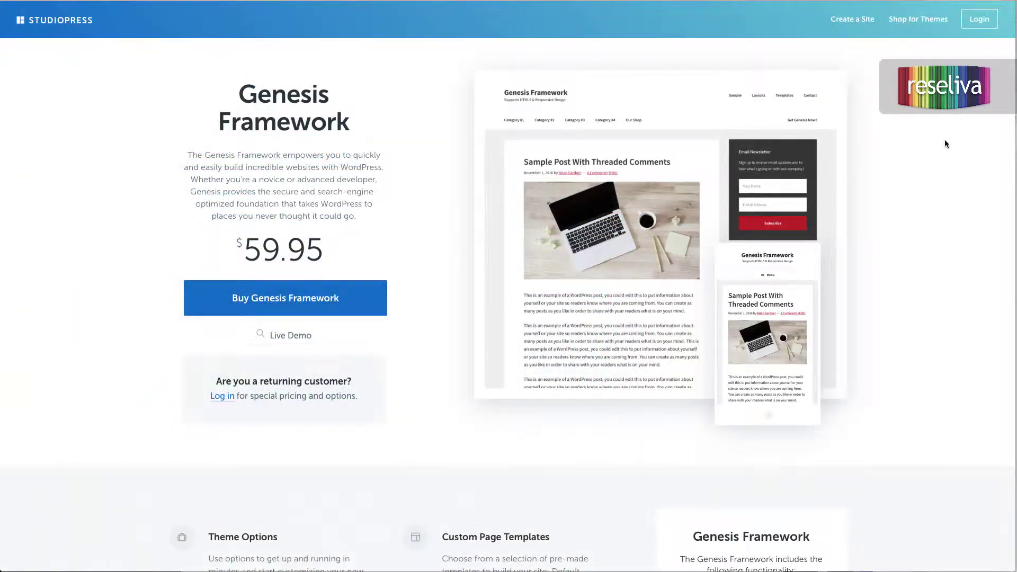
pyautogui.scroll(-15, 945, 142)
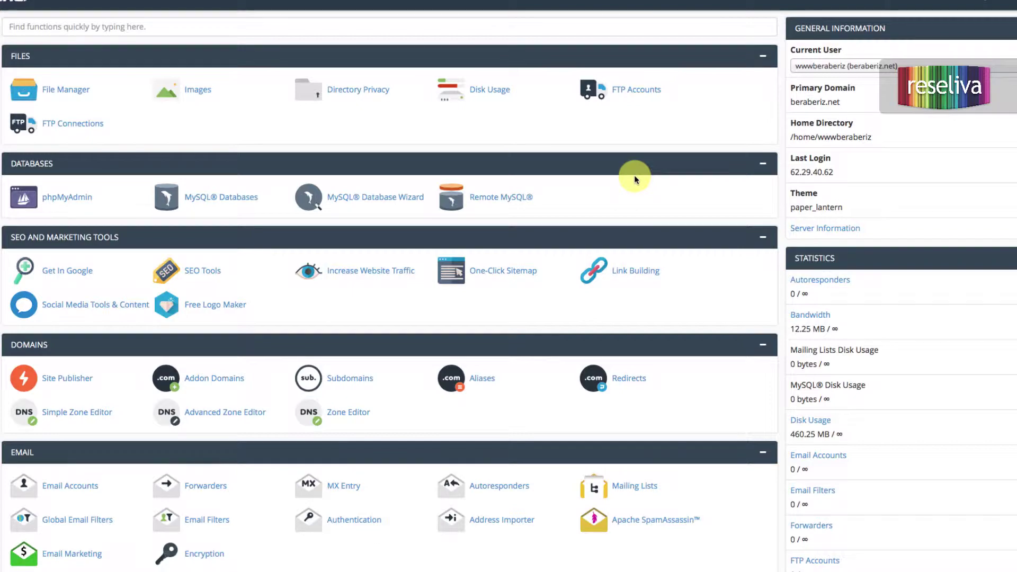
# Install WordPress 4.7.3 through the Softaculous WordPress installer and reach the success confirmation.
pyautogui.scroll(-8, 634, 174)
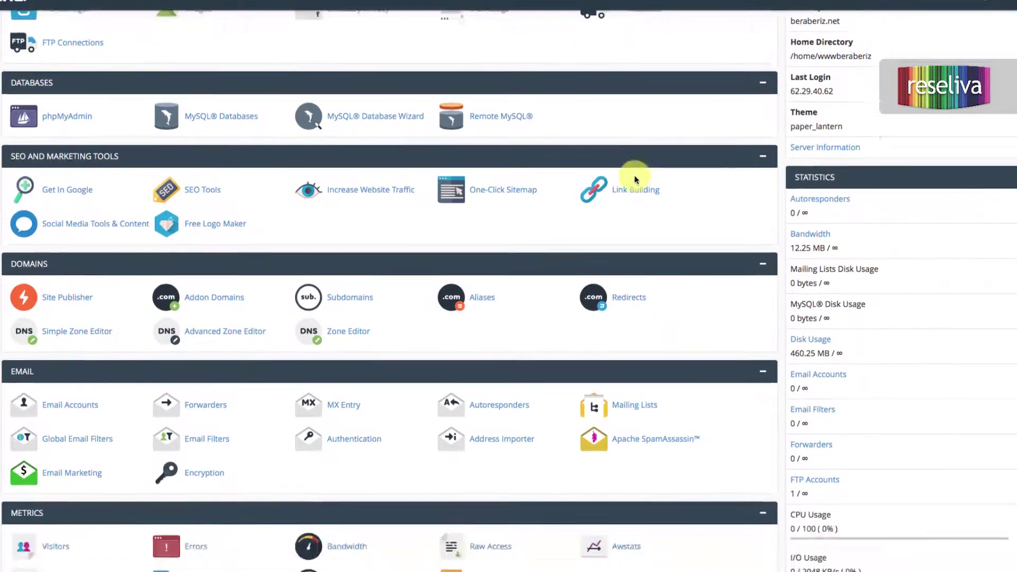
pyautogui.scroll(-2, 634, 175)
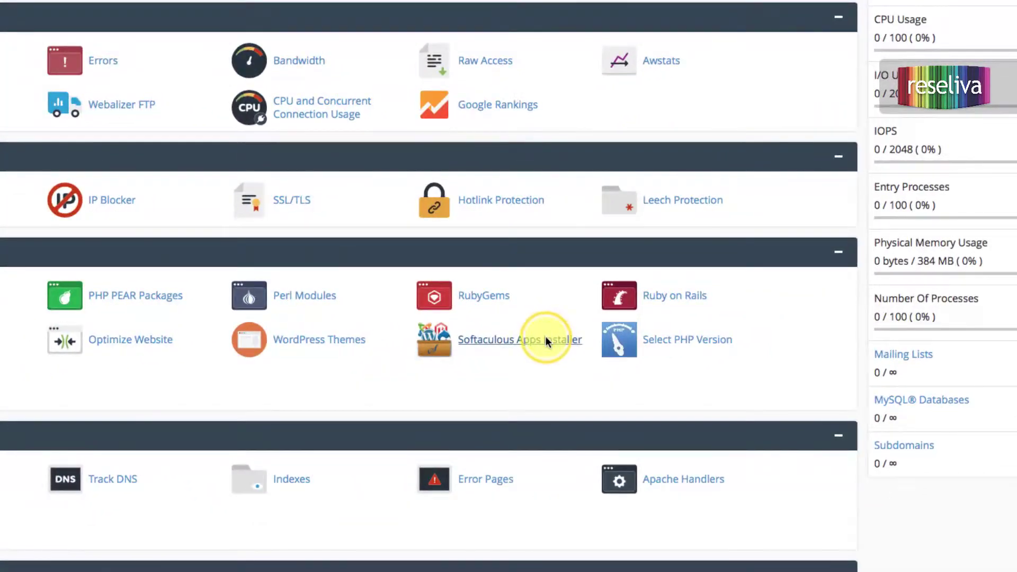
pyautogui.click(546, 338)
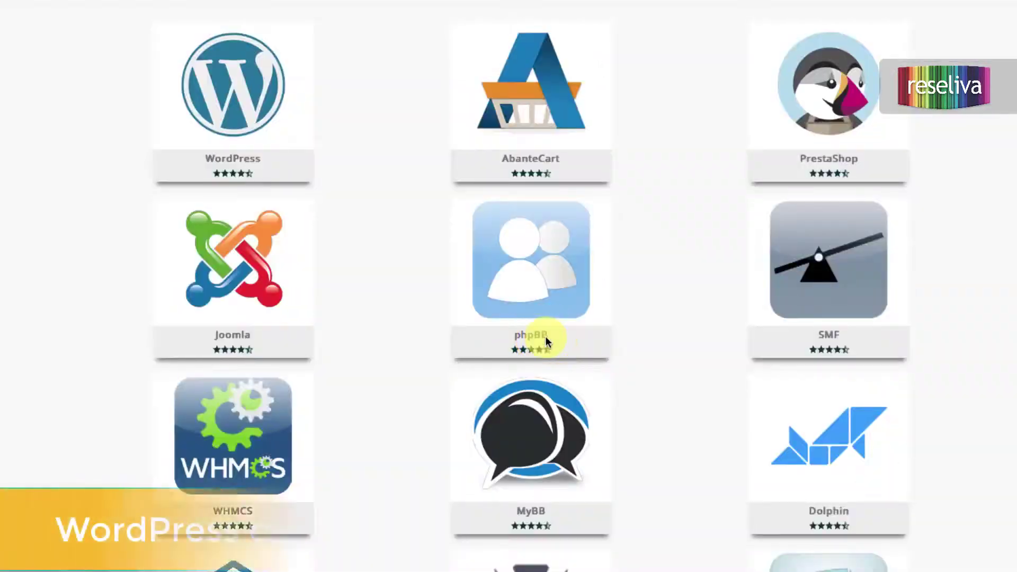
pyautogui.moveTo(244, 128)
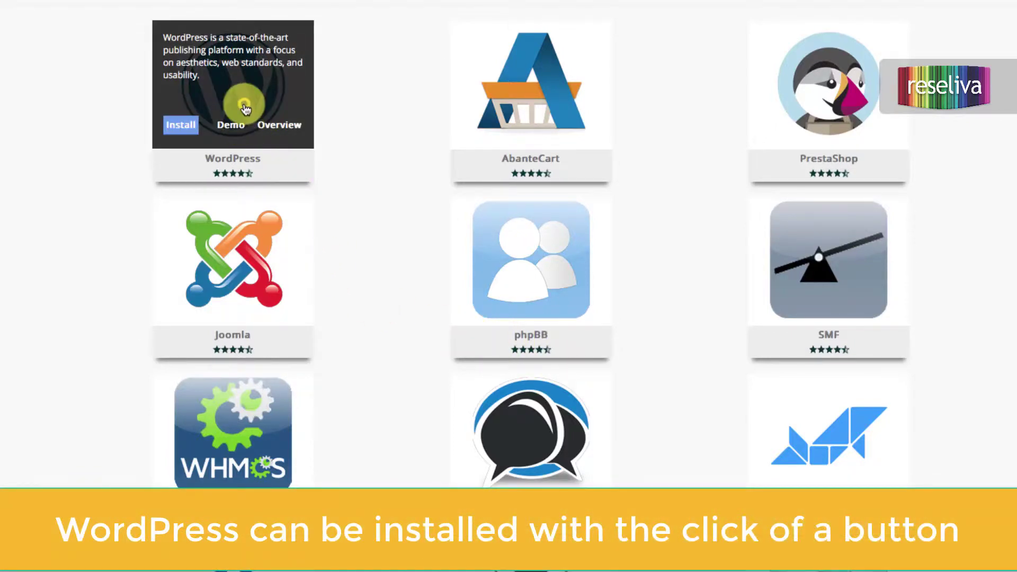
pyautogui.click(244, 103)
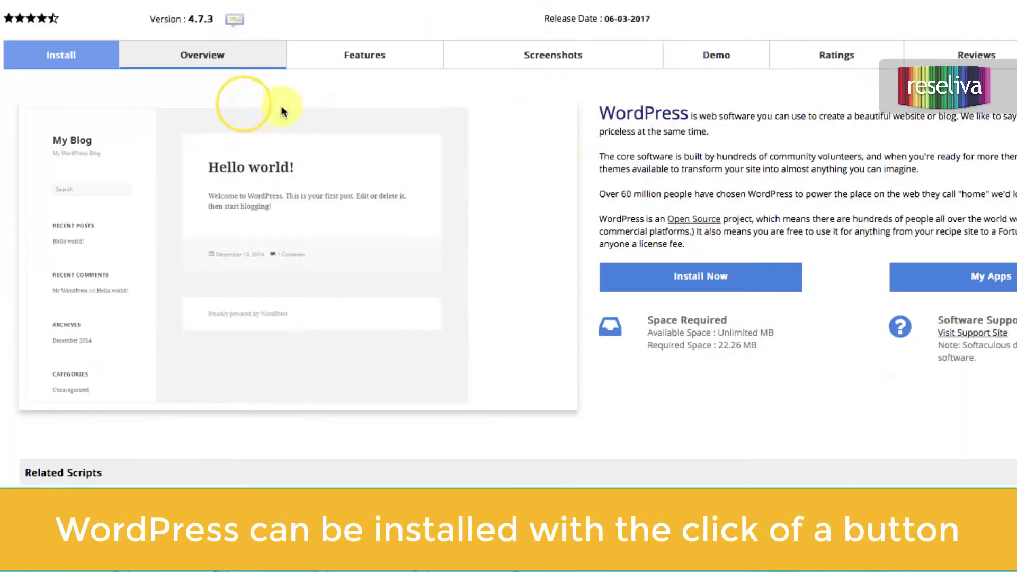
pyautogui.click(697, 276)
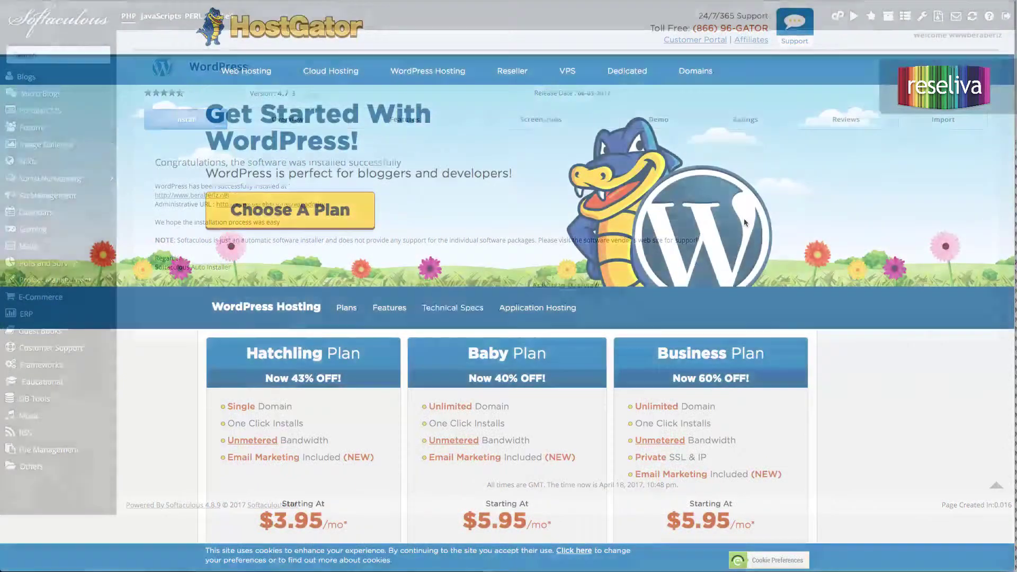
pyautogui.scroll(-4, 744, 219)
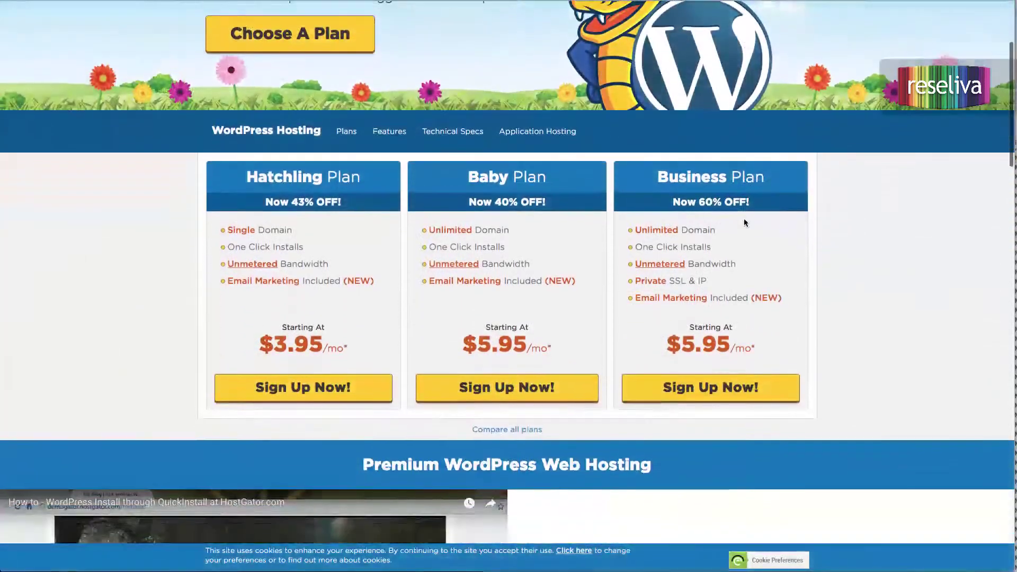
pyautogui.scroll(-10, 744, 222)
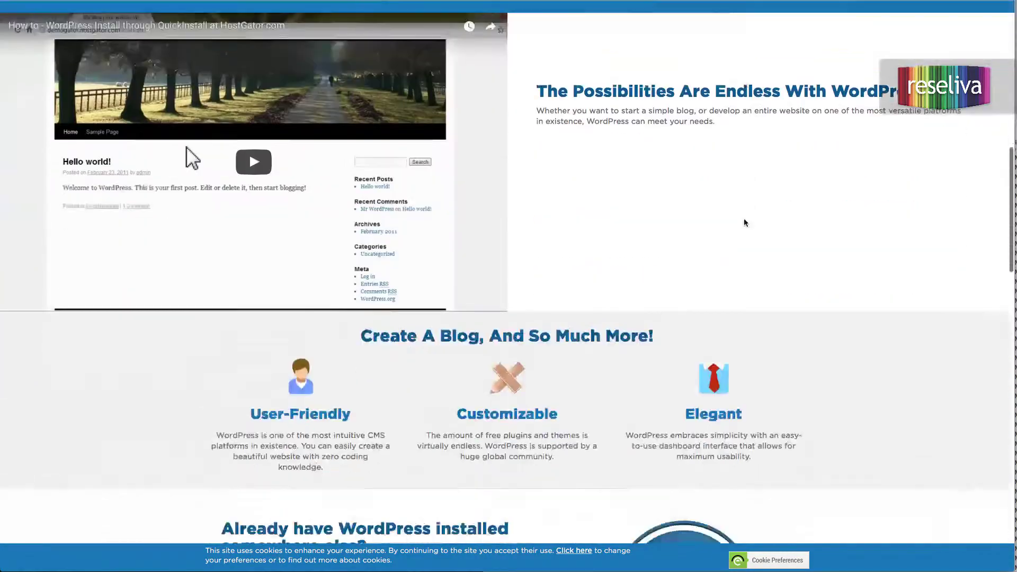
pyautogui.scroll(-3, 744, 223)
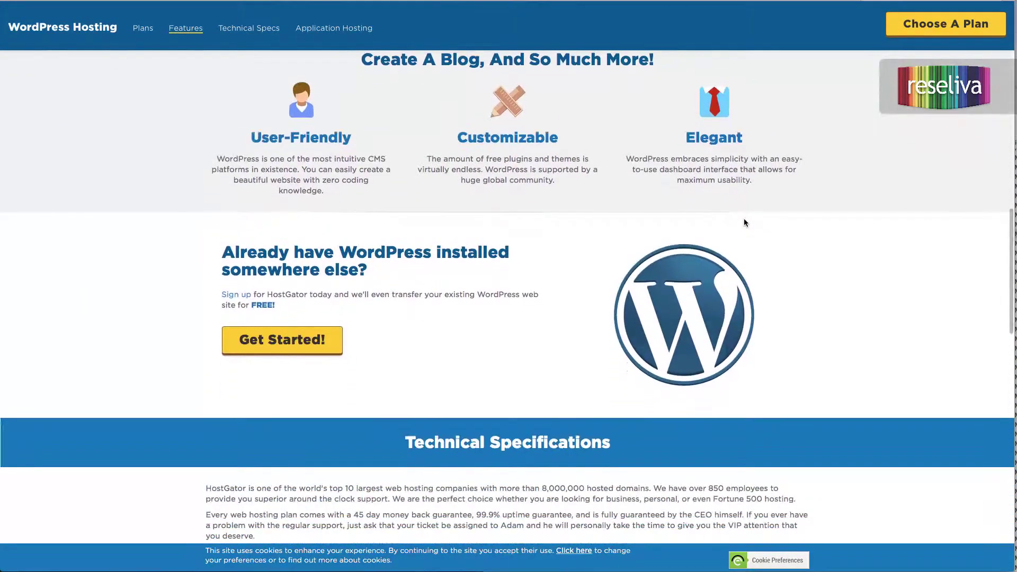
pyautogui.scroll(-7, 744, 222)
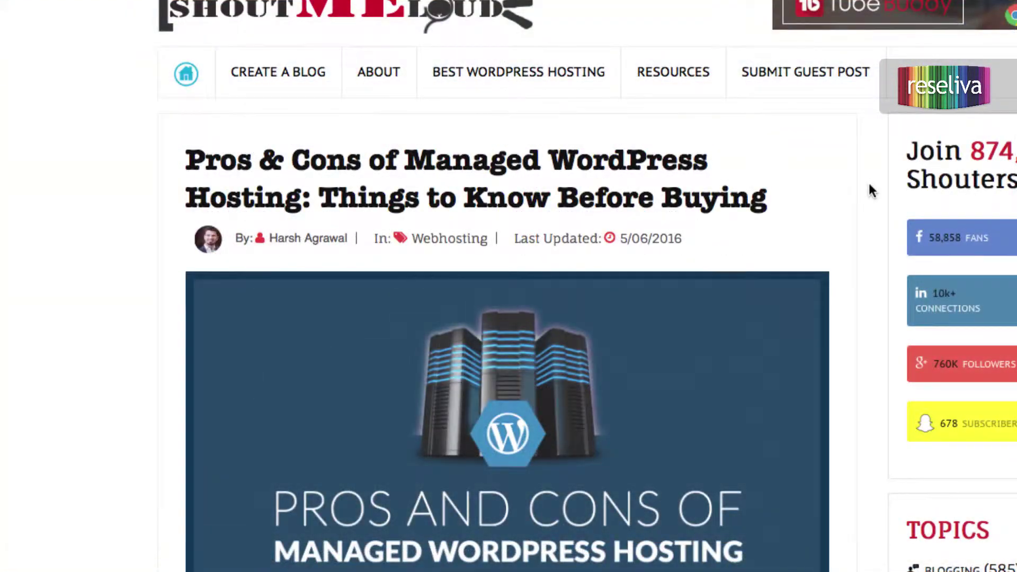
# Skim the hosting and beginner's guide articles, then open the 'How To Make A WordPress Website (CUSTOMIZR Theme)' video.
pyautogui.scroll(-20, 871, 191)
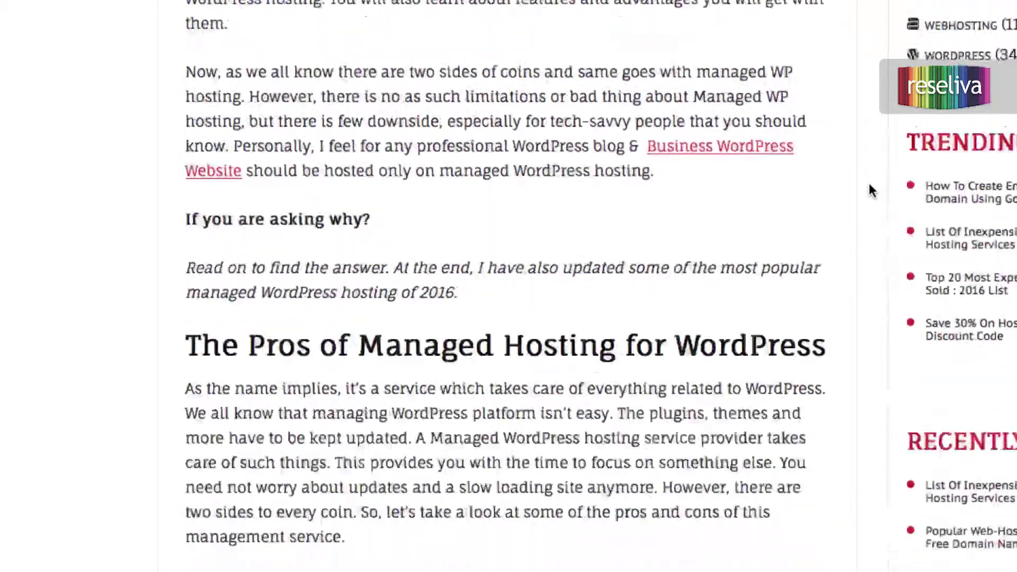
pyautogui.scroll(-1, 871, 190)
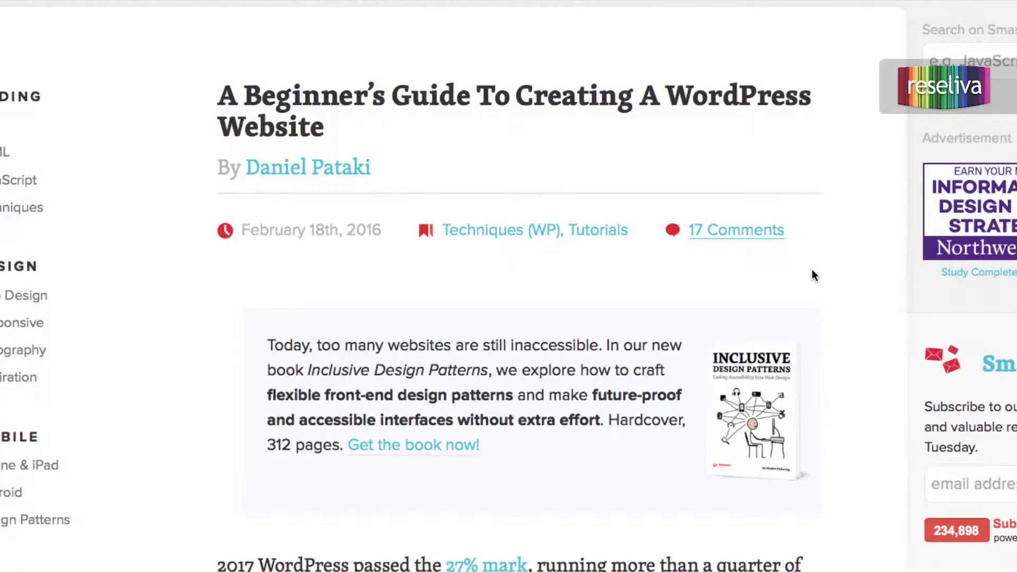
pyautogui.scroll(-2, 811, 269)
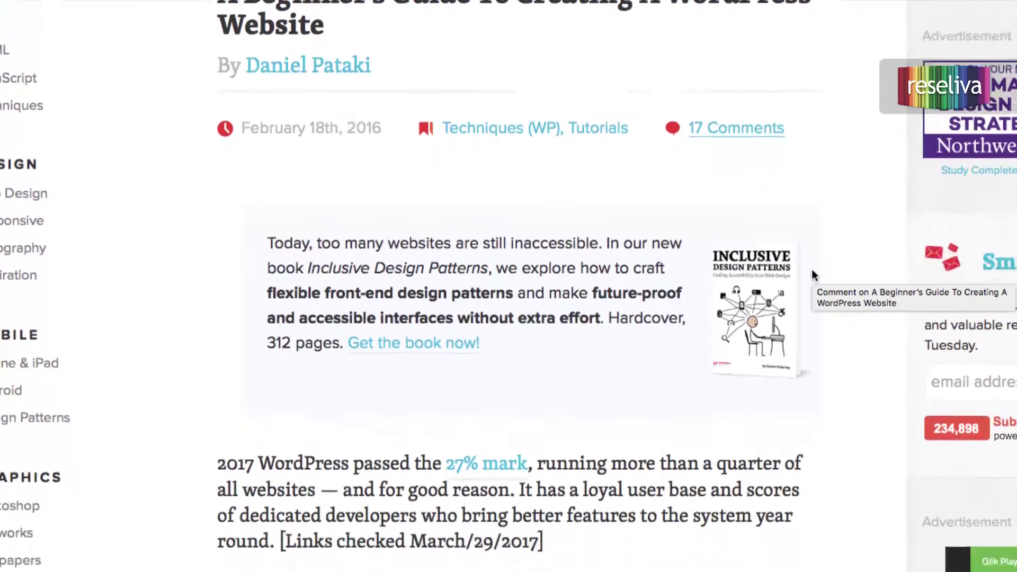
pyautogui.scroll(-3, 811, 269)
pyautogui.scroll(-3, 813, 276)
pyautogui.scroll(-5, 814, 276)
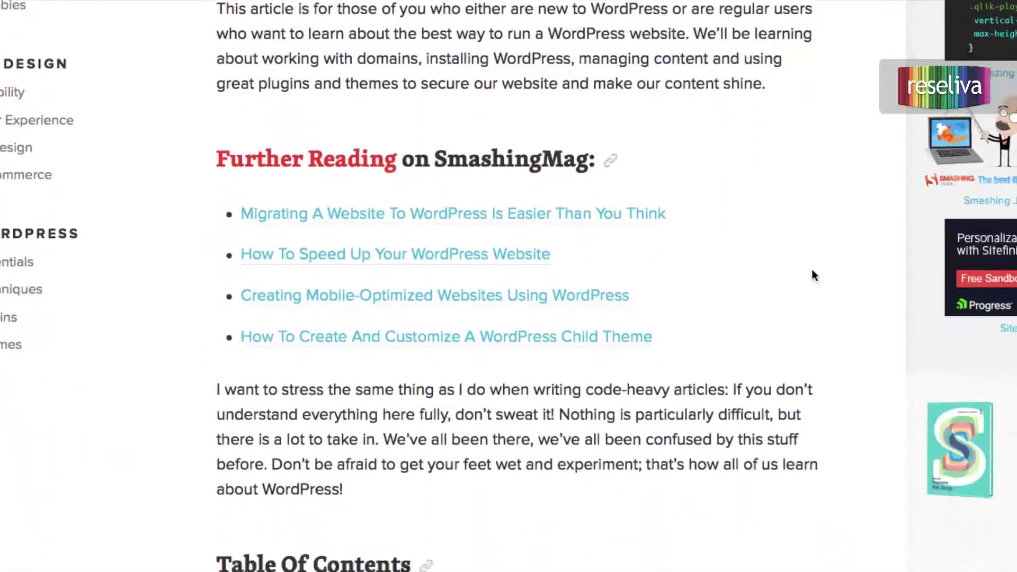
pyautogui.scroll(-4, 814, 275)
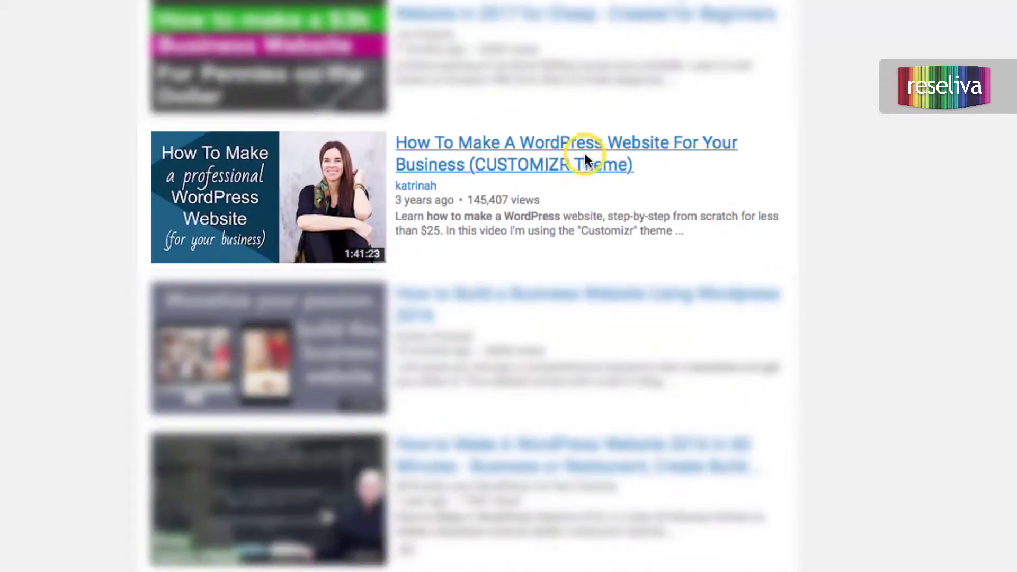
pyautogui.click(584, 153)
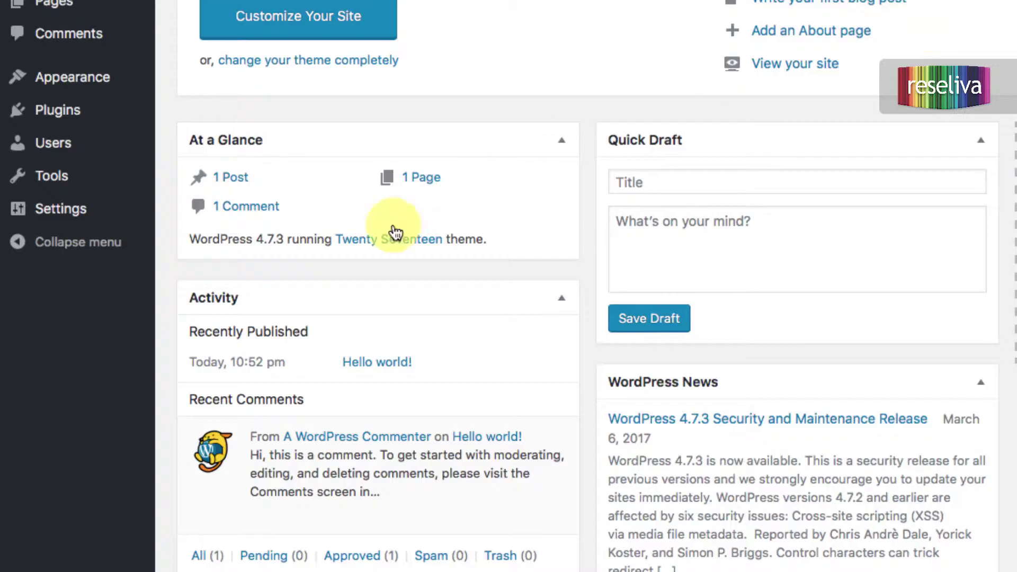
# Set the permalink structure to Post name and save the change.
pyautogui.moveTo(96, 212)
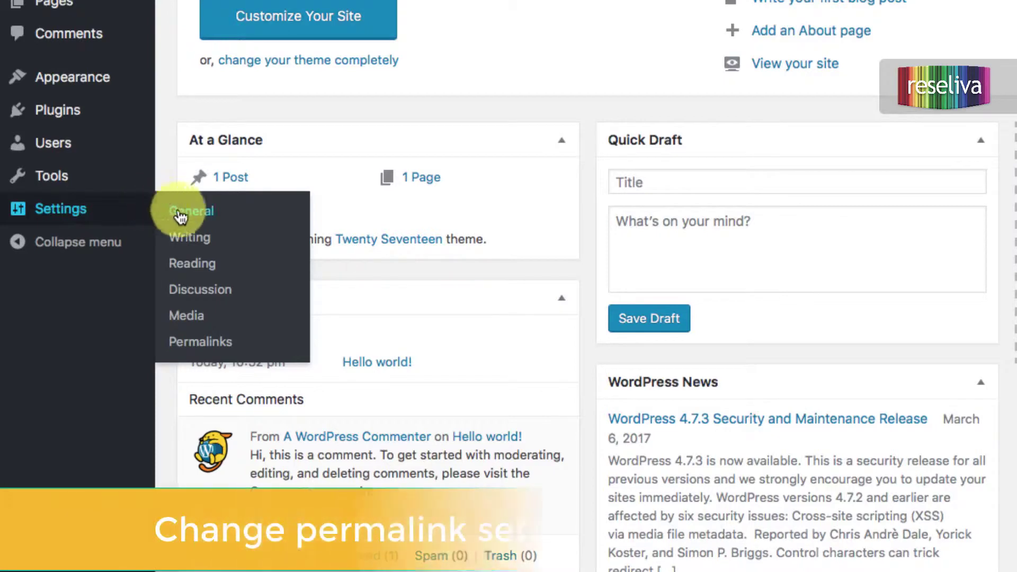
pyautogui.click(192, 370)
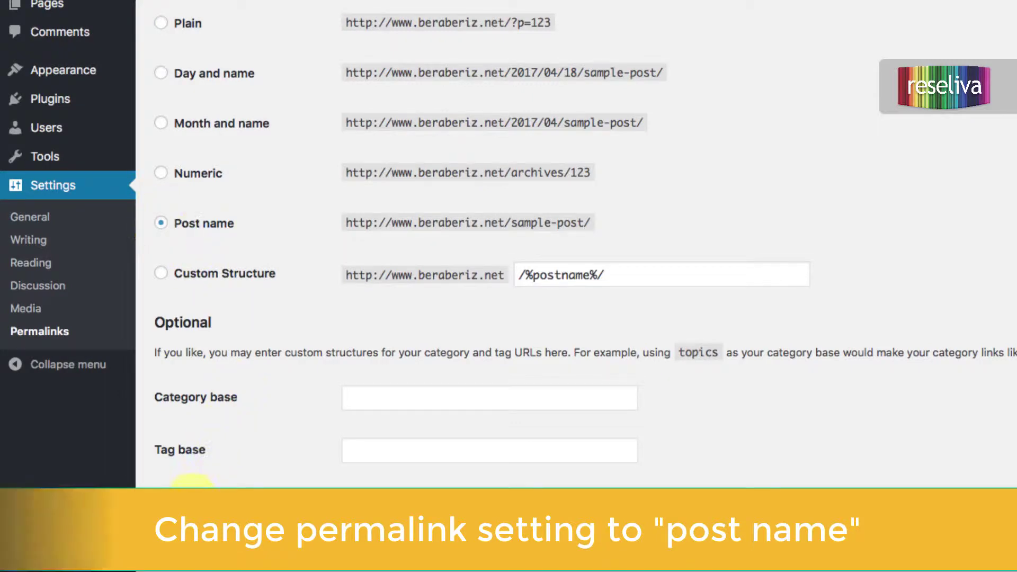
pyautogui.click(193, 505)
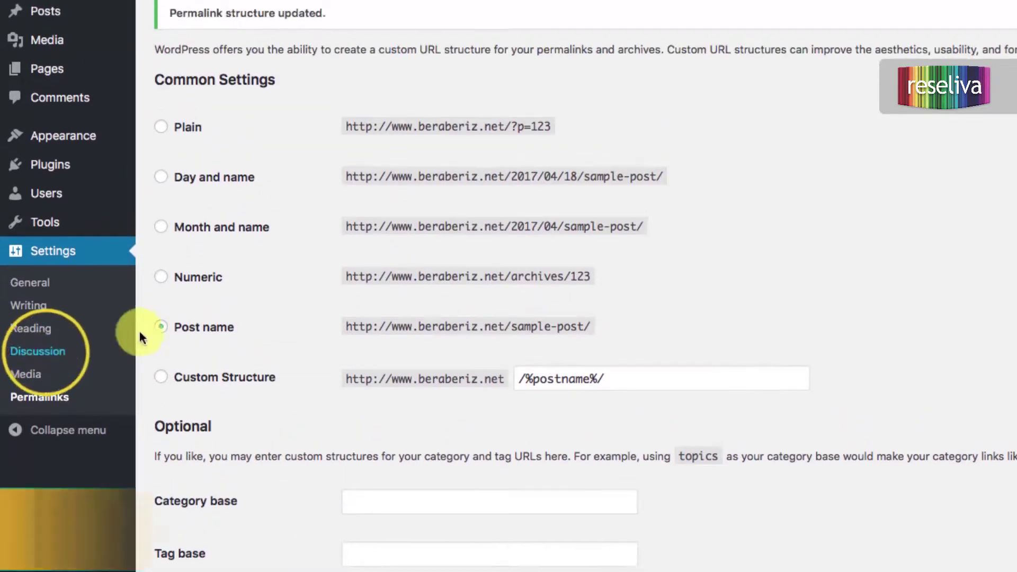
# Uncheck 'Allow people to post comments' in Discussion settings and review the Screen Options panel.
pyautogui.click(46, 290)
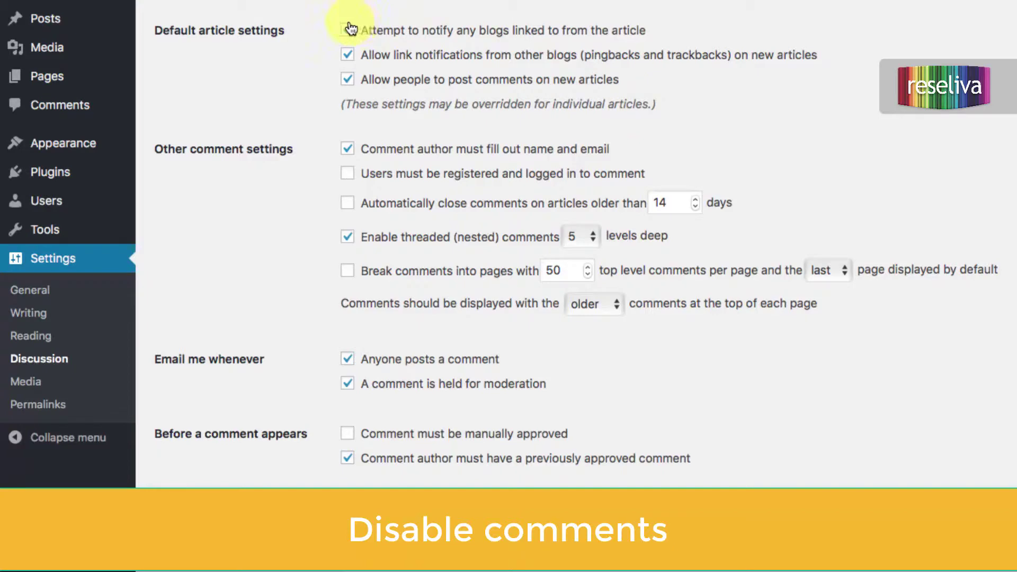
pyautogui.click(348, 80)
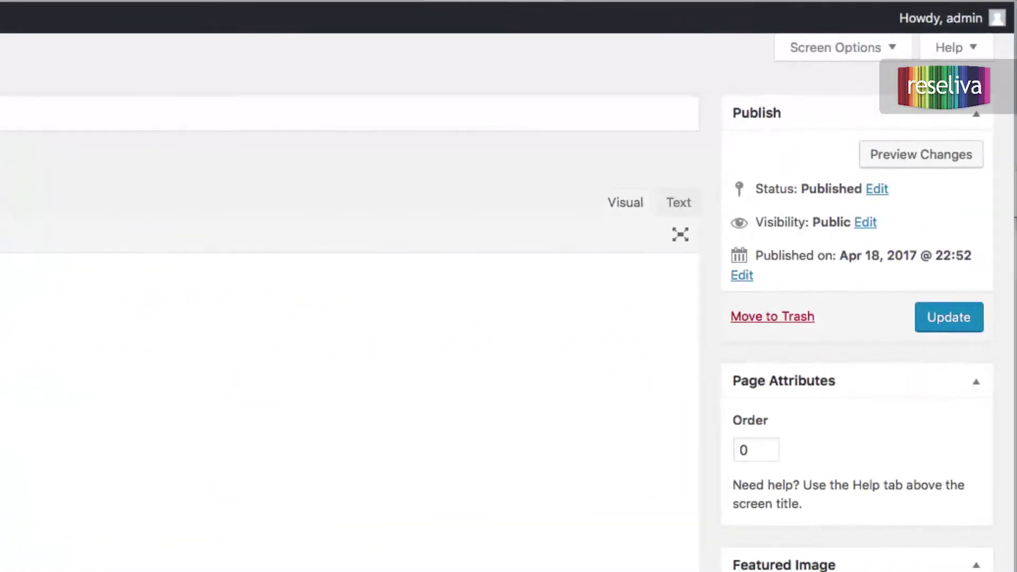
pyautogui.click(895, 49)
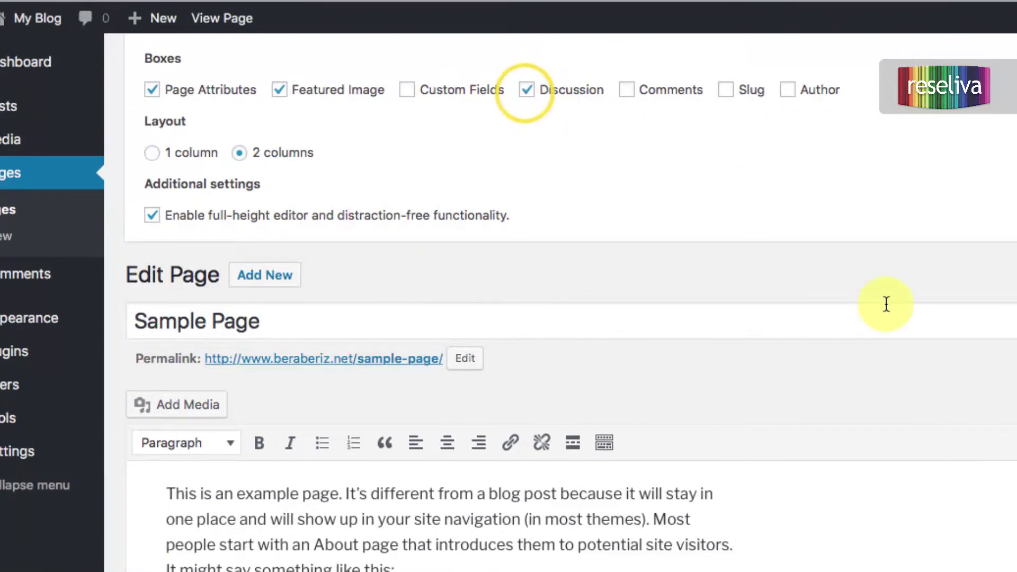
pyautogui.scroll(-10, 886, 356)
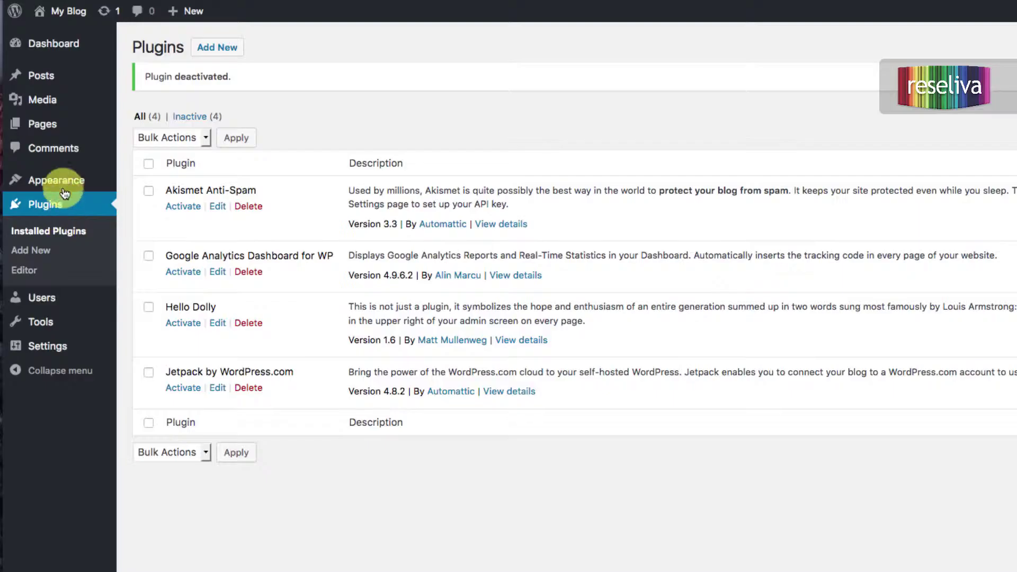
# Search the theme directory for 'customizr' and install the free Customizr theme.
pyautogui.moveTo(68, 186)
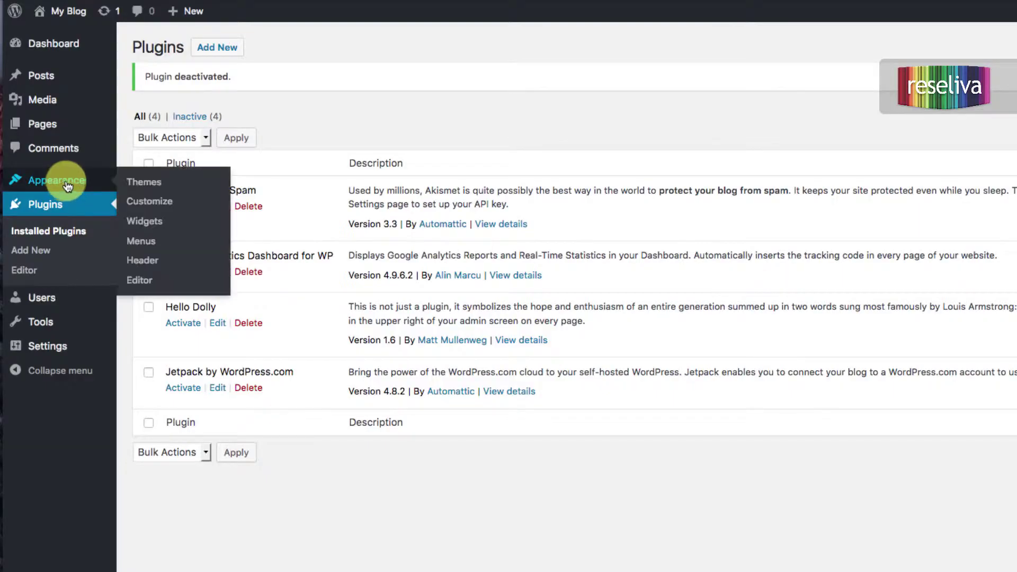
pyautogui.click(136, 184)
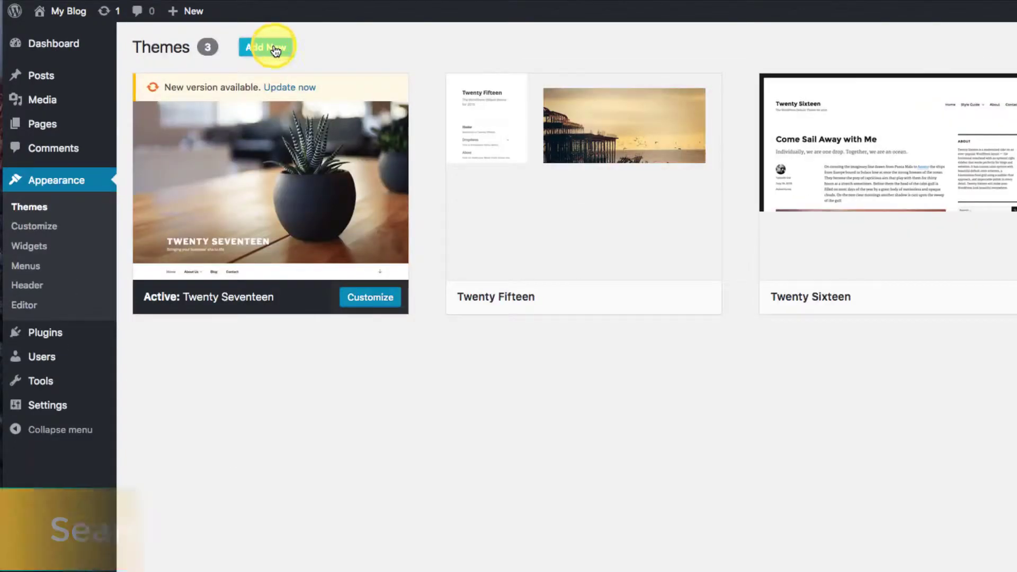
pyautogui.click(275, 50)
pyautogui.click(895, 66)
pyautogui.write('customizr')
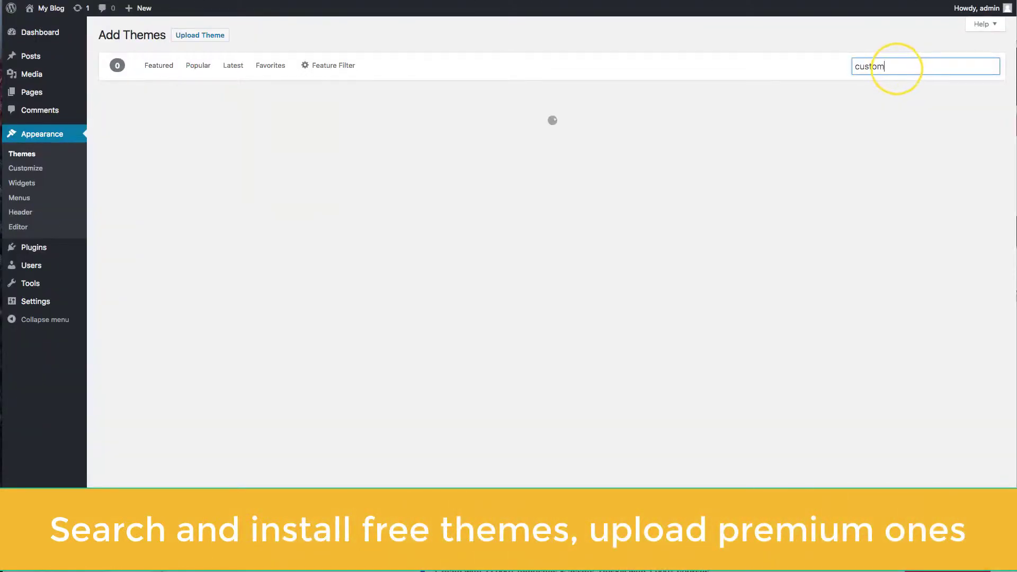
pyautogui.moveTo(241, 266)
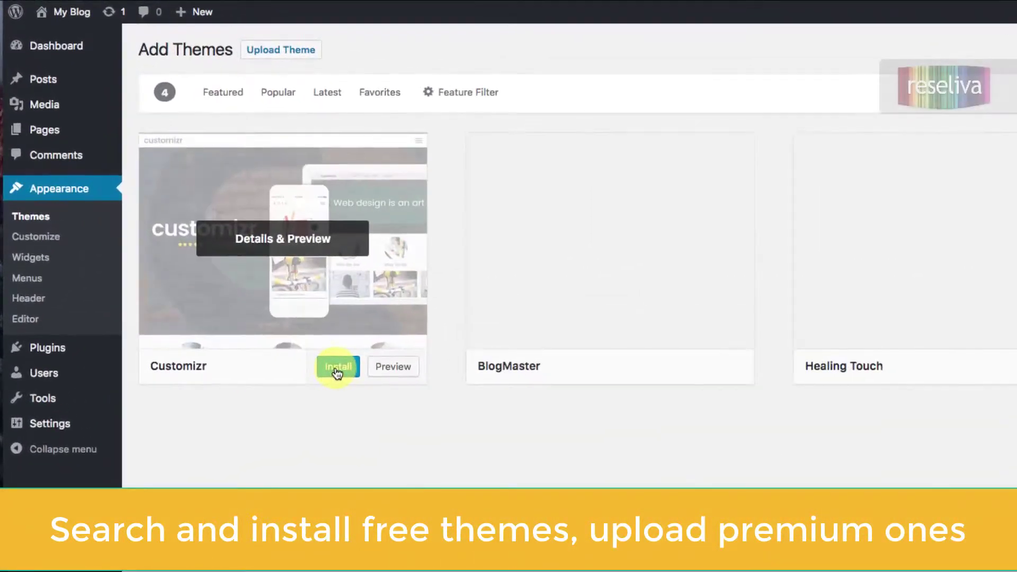
pyautogui.click(336, 374)
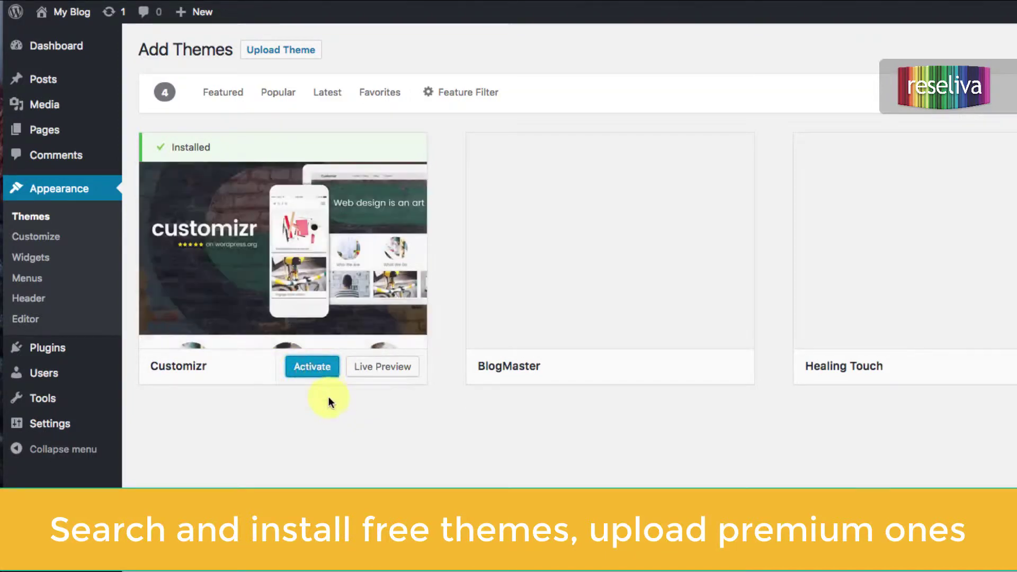
pyautogui.scroll(-15, 590, 286)
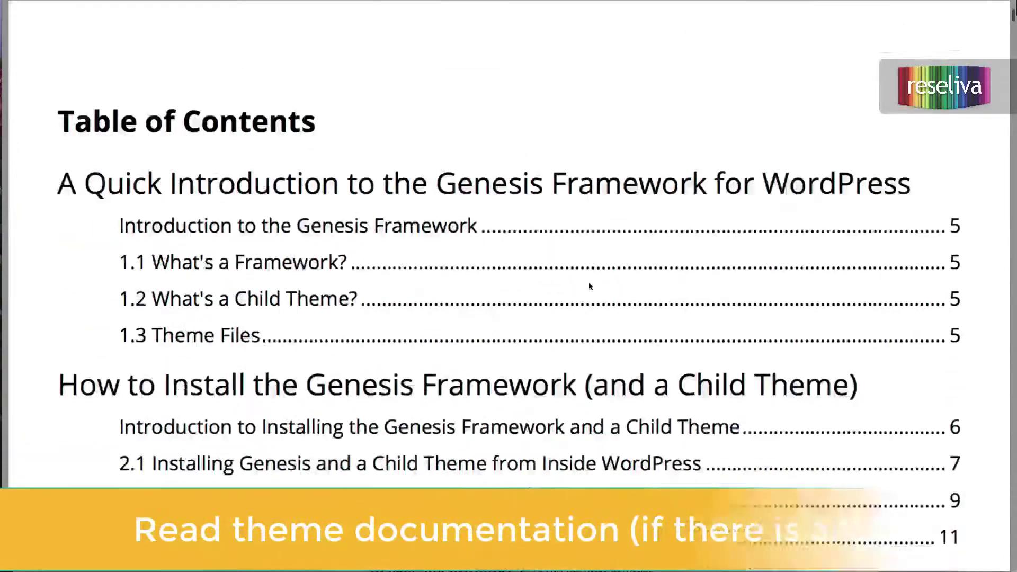
pyautogui.scroll(-3, 590, 286)
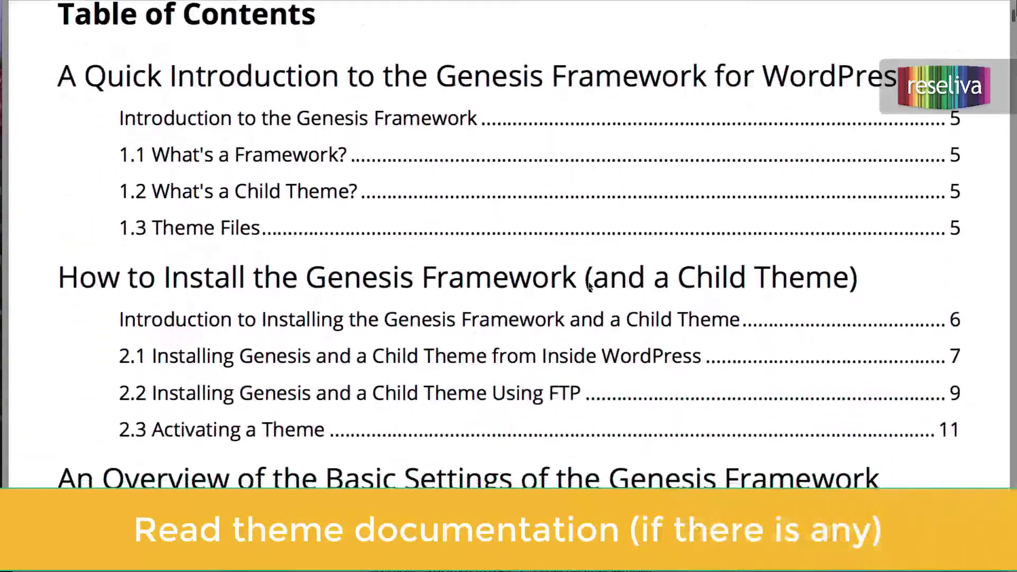
pyautogui.scroll(-5, 589, 285)
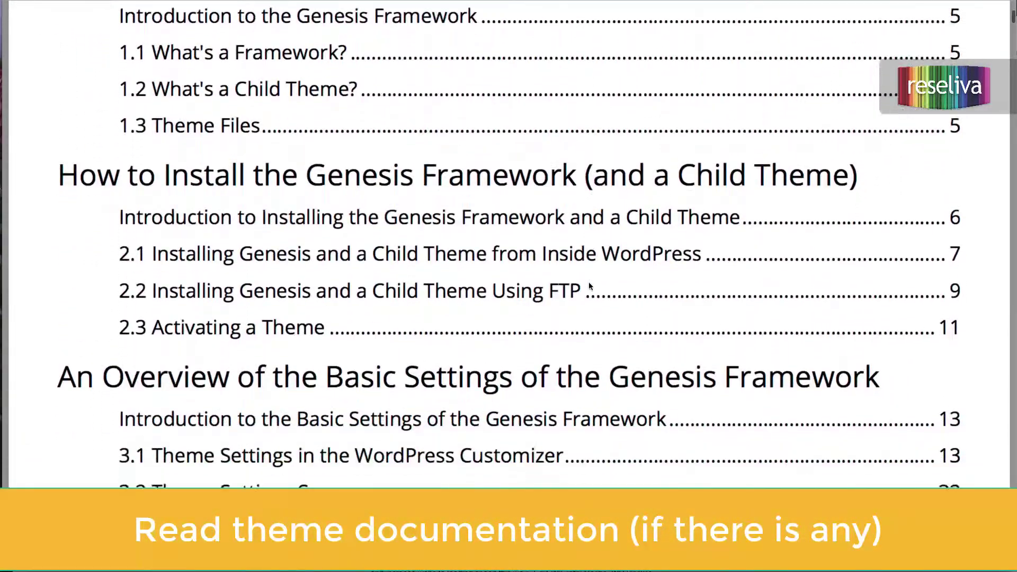
pyautogui.scroll(-3, 589, 286)
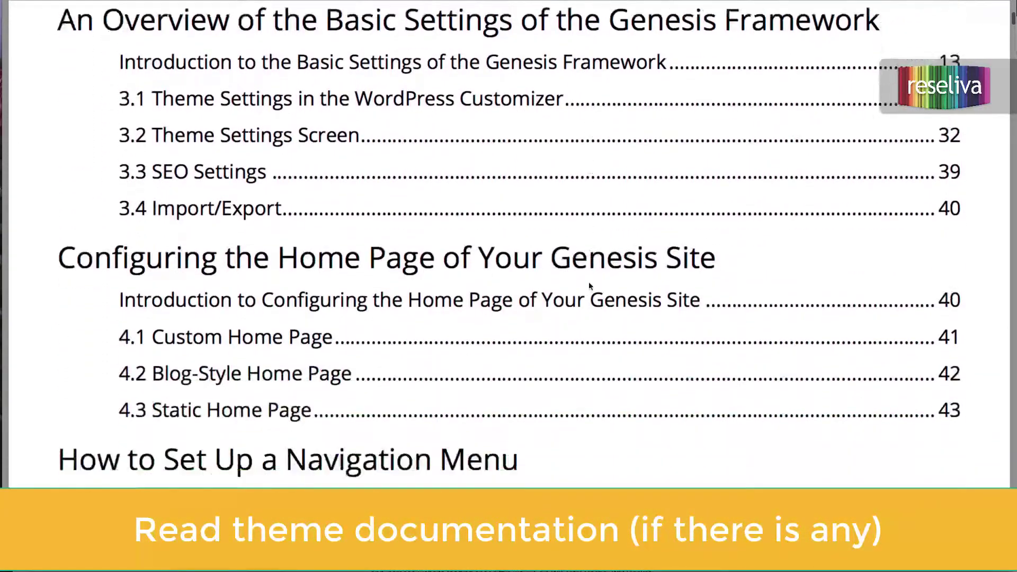